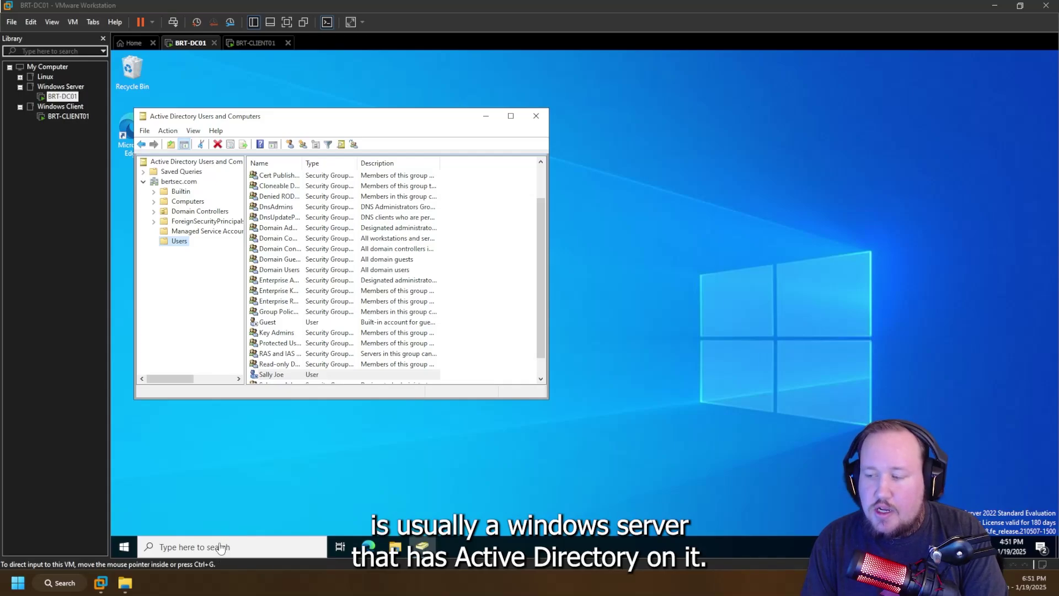
# - Close Active Directory Users and Computers and relaunch it by searching 'active'
pyautogui.click(184, 302)
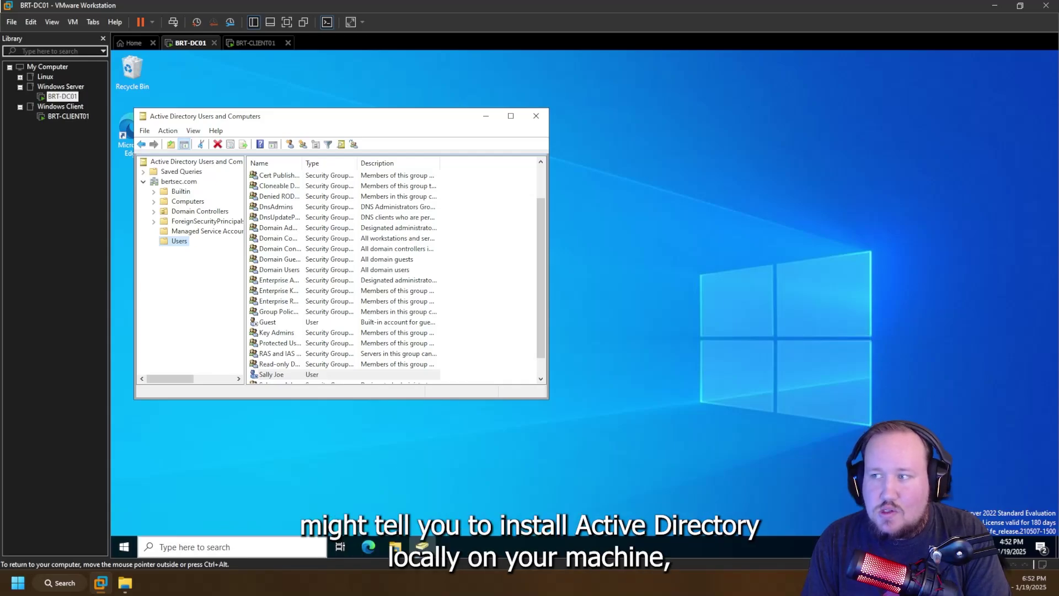
pyautogui.rightClick(203, 547)
pyautogui.click(191, 548)
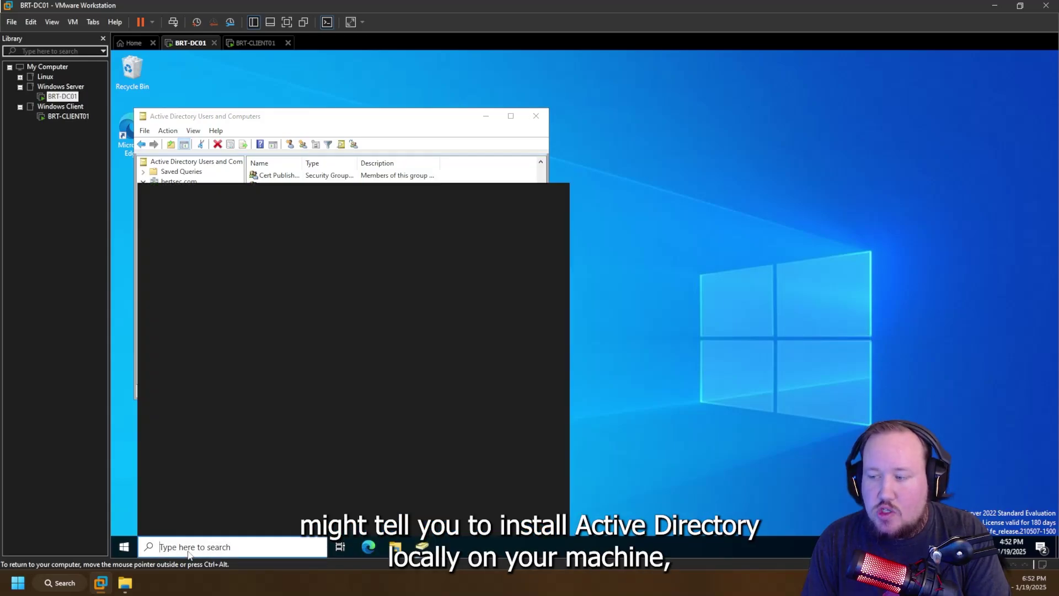
pyautogui.click(711, 359)
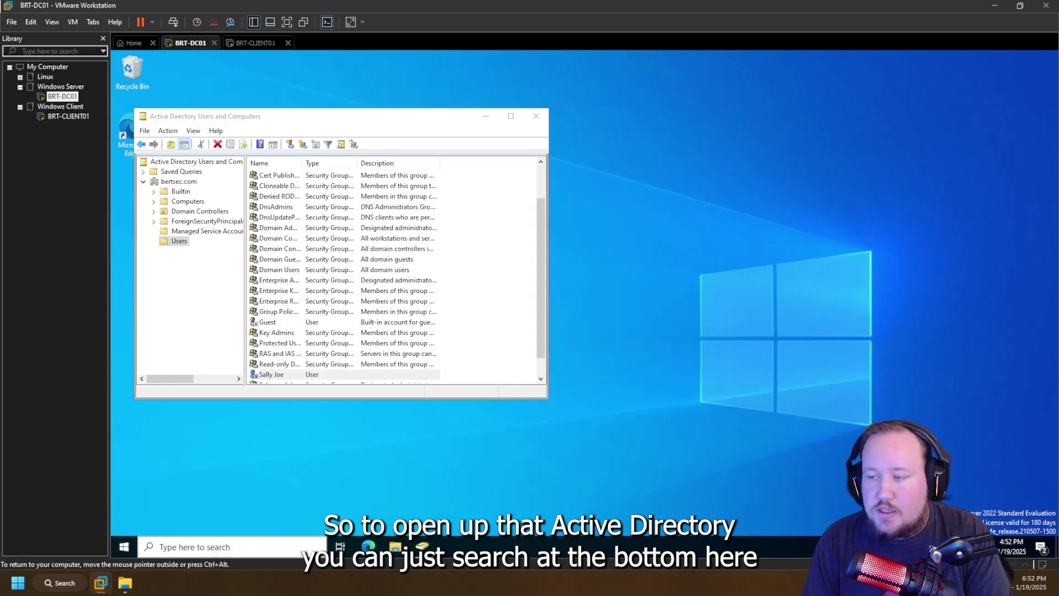
pyautogui.click(198, 546)
pyautogui.click(538, 119)
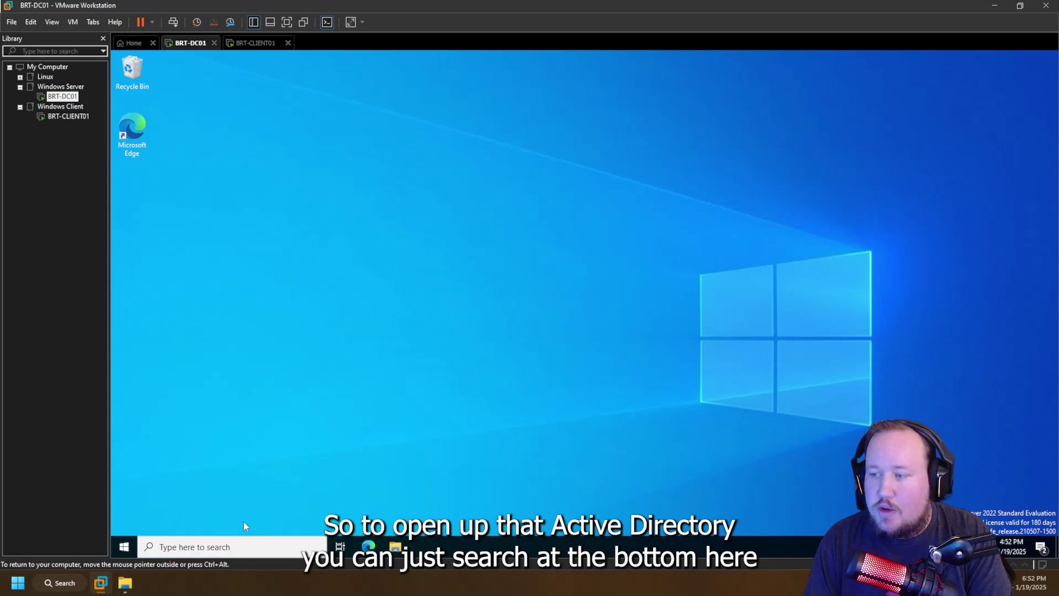
pyautogui.click(194, 547)
pyautogui.write('acti')
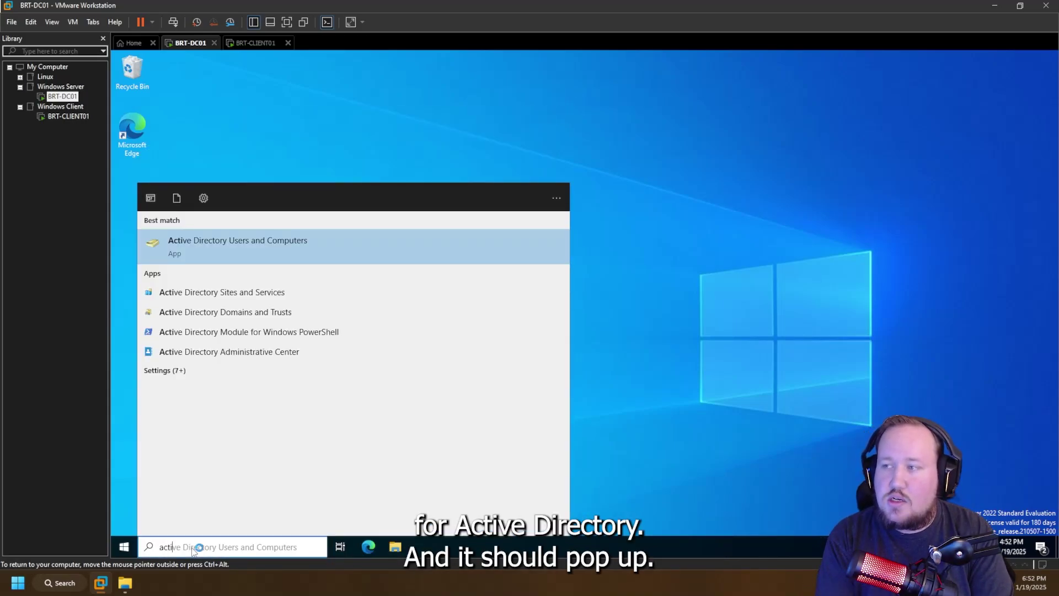
pyautogui.press('Return')
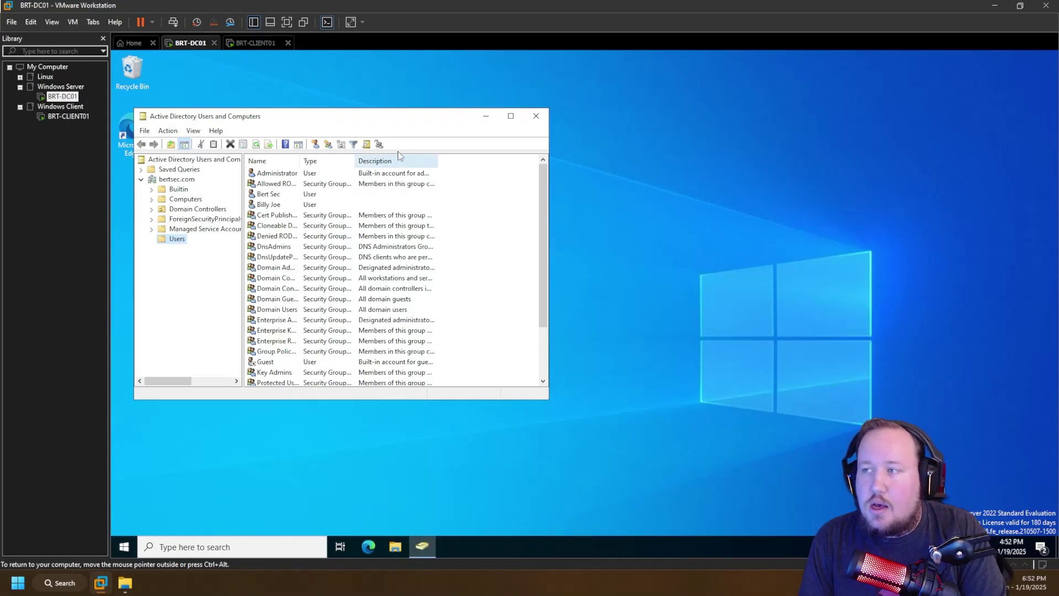
# - Close it again and relaunch it through a 'dsa.msc' taskbar search
pyautogui.click(537, 116)
pyautogui.click(202, 547)
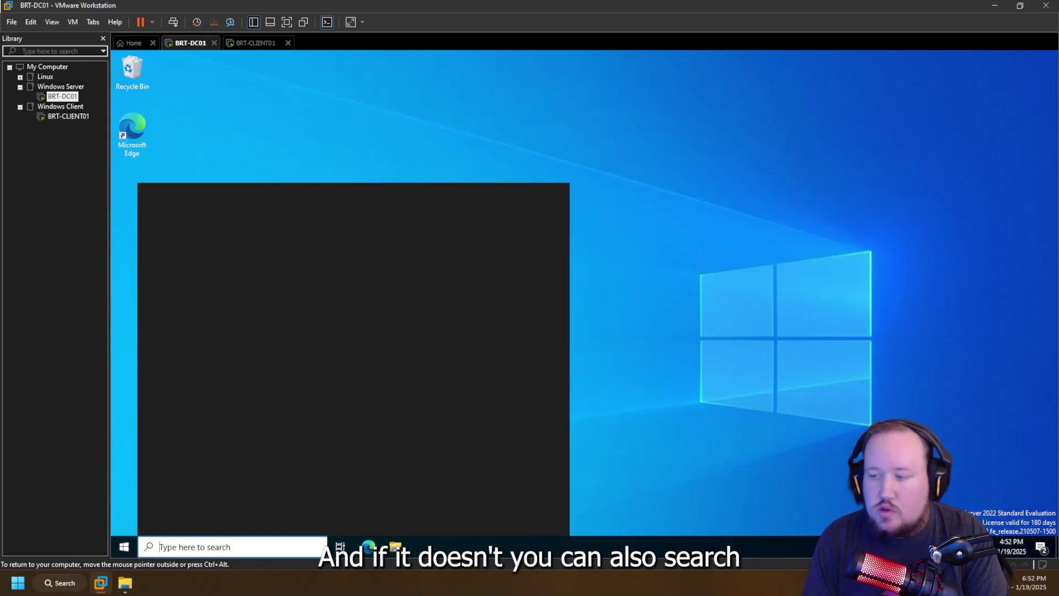
pyautogui.write('dca.msc')
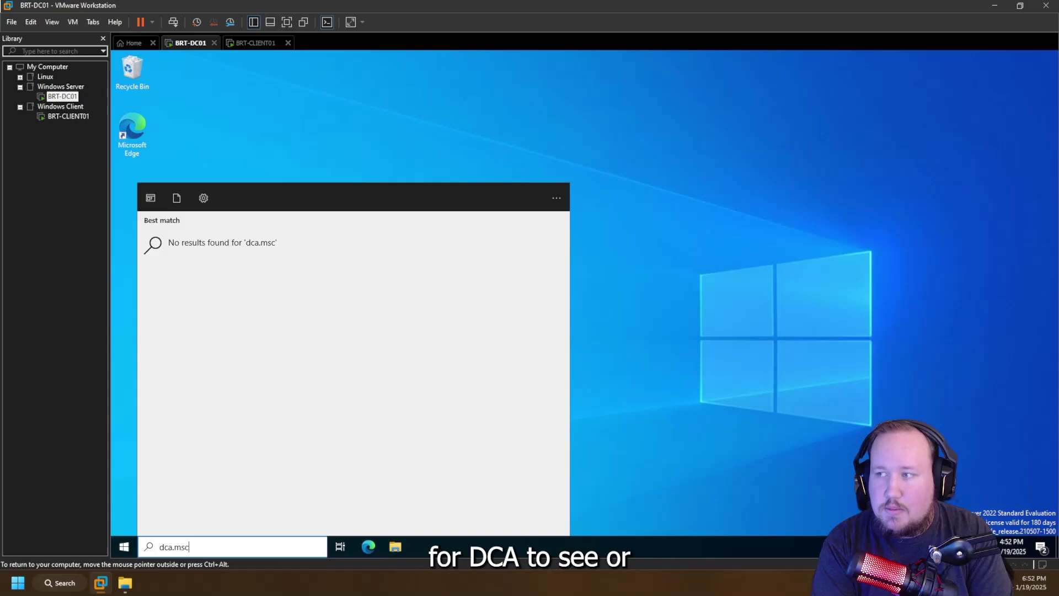
pyautogui.press('BackSpace')
pyautogui.press('BackSpace')
pyautogui.press('BackSpace')
pyautogui.press('BackSpace')
pyautogui.press('BackSpace')
pyautogui.press('BackSpace')
pyautogui.press('BackSpace')
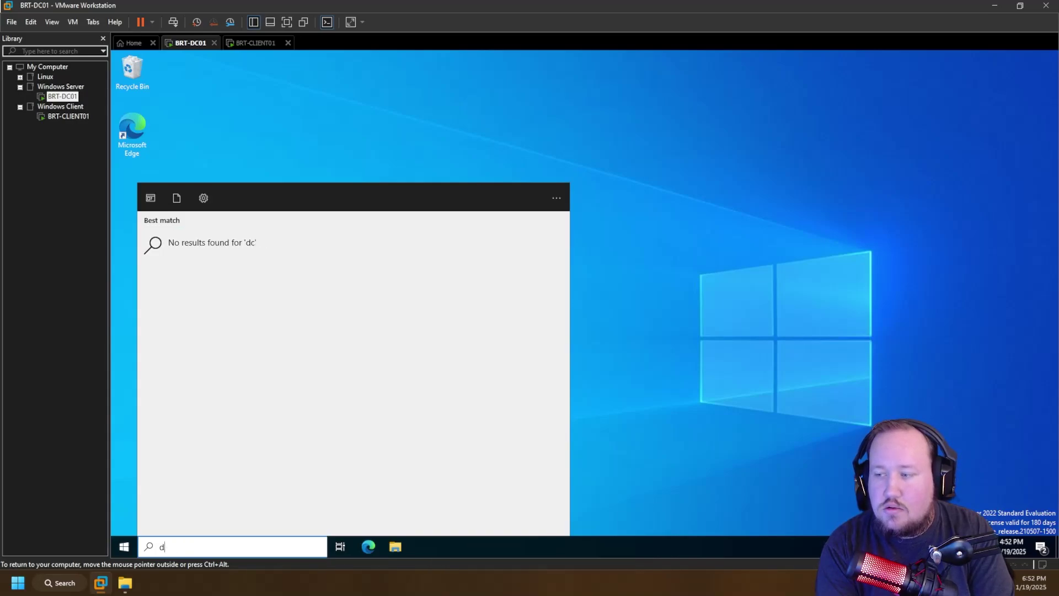
pyautogui.write('dsa')
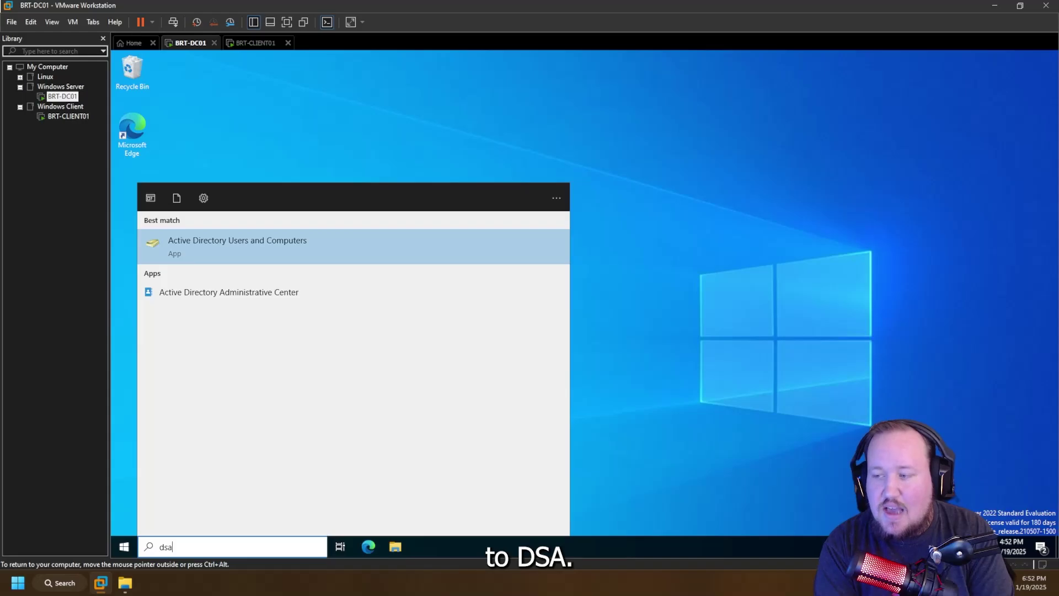
pyautogui.write('.msc')
pyautogui.press('Return')
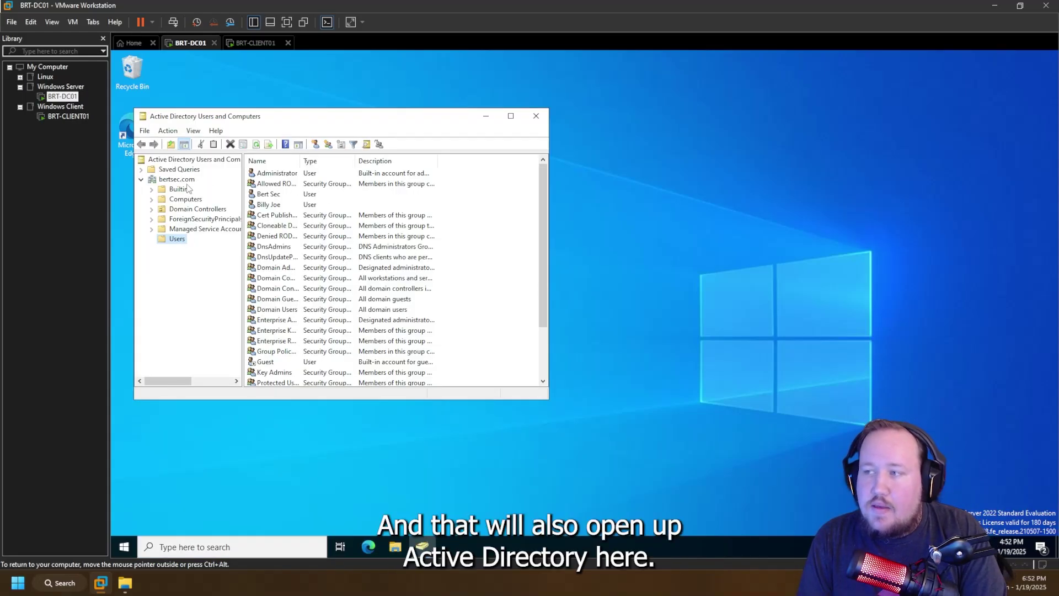
# - Open the Find Users, Contacts, and Groups dialog on the bertsec.com domain
pyautogui.click(188, 180)
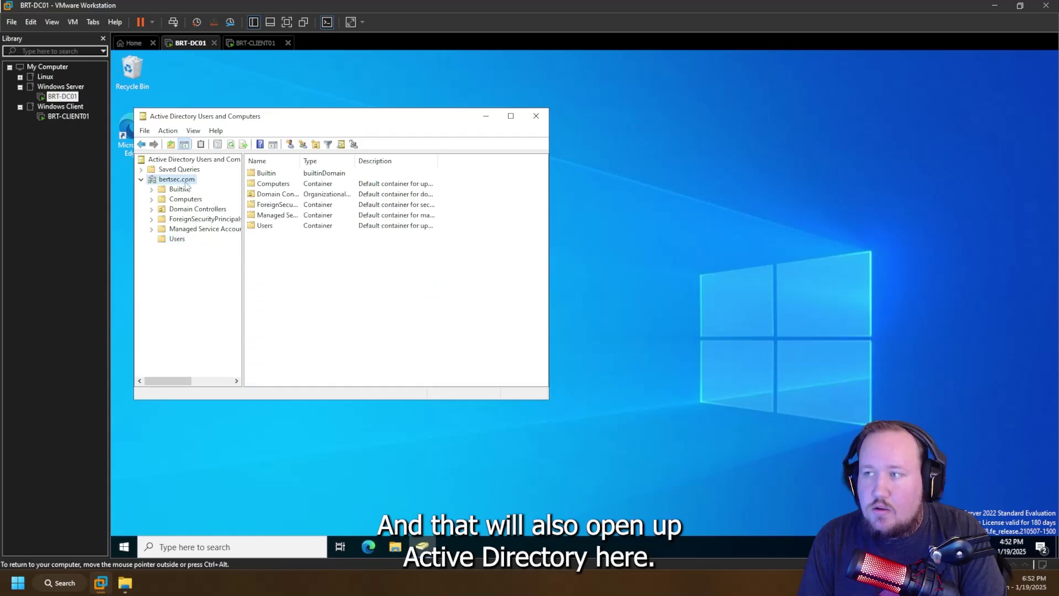
pyautogui.rightClick(161, 181)
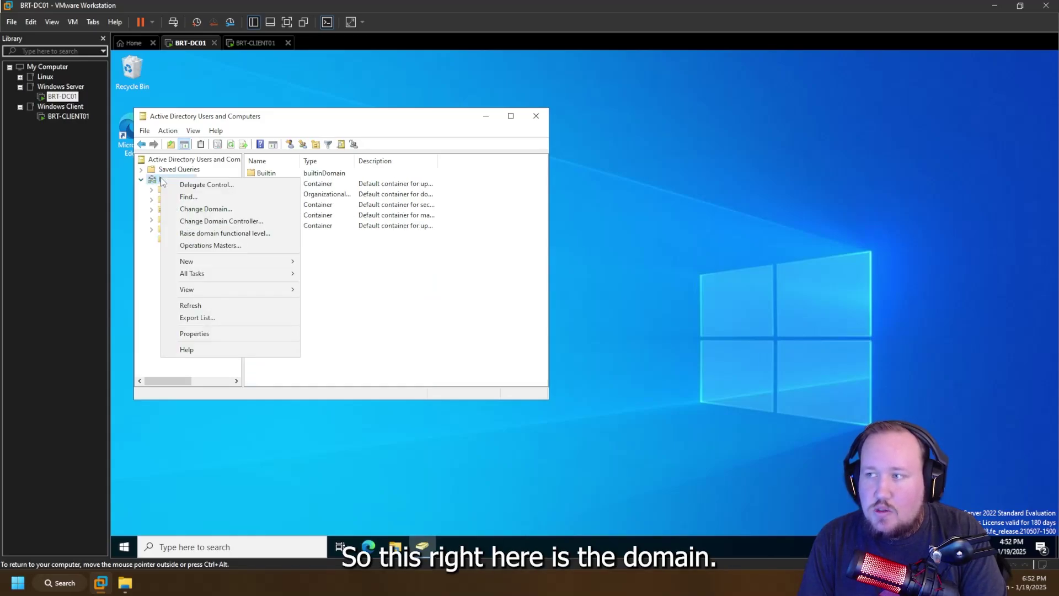
pyautogui.press('Escape')
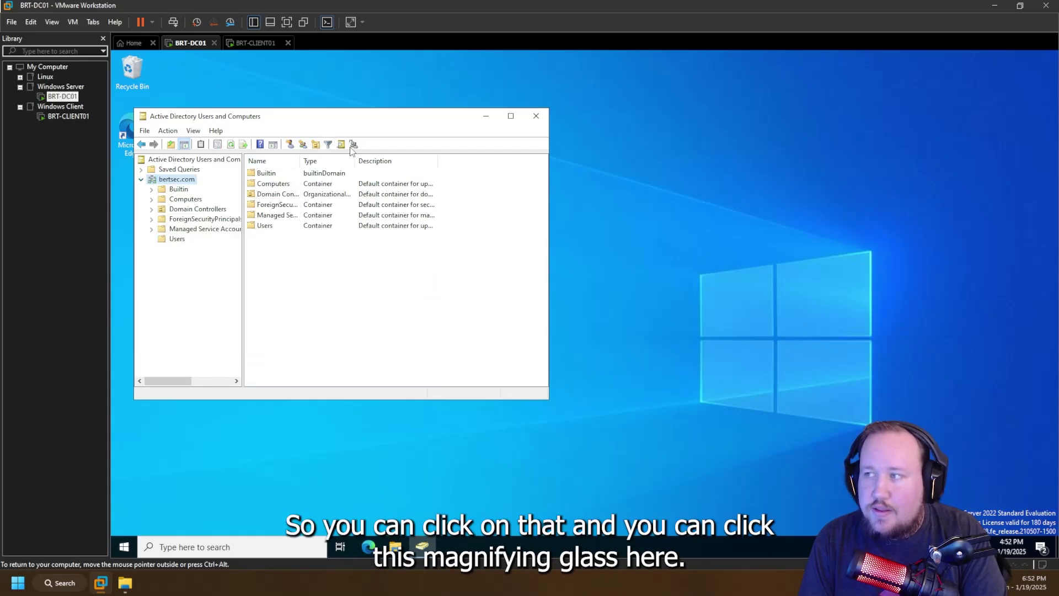
pyautogui.rightClick(182, 179)
pyautogui.click(204, 196)
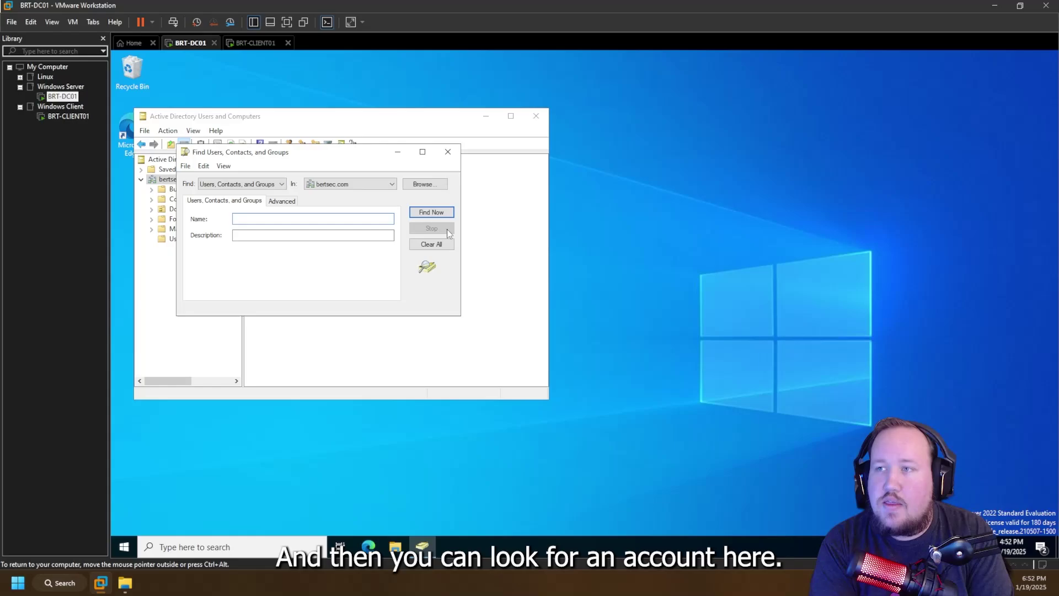
# - Try a couple of name searches in the Find dialog, then close it
pyautogui.write('john')
pyautogui.press('Return')
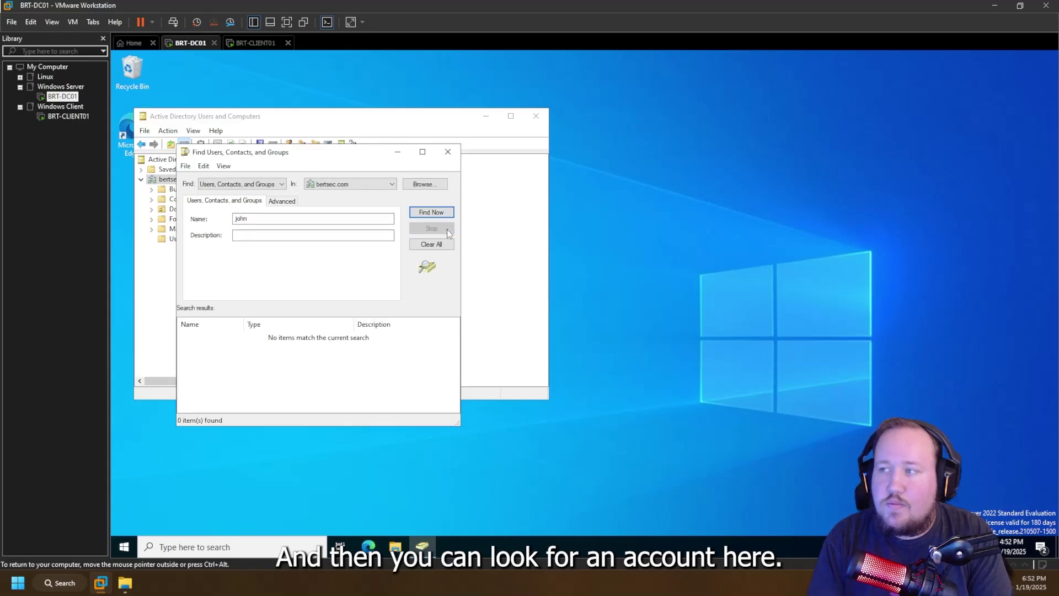
pyautogui.doubleClick(241, 218)
pyautogui.write('doe')
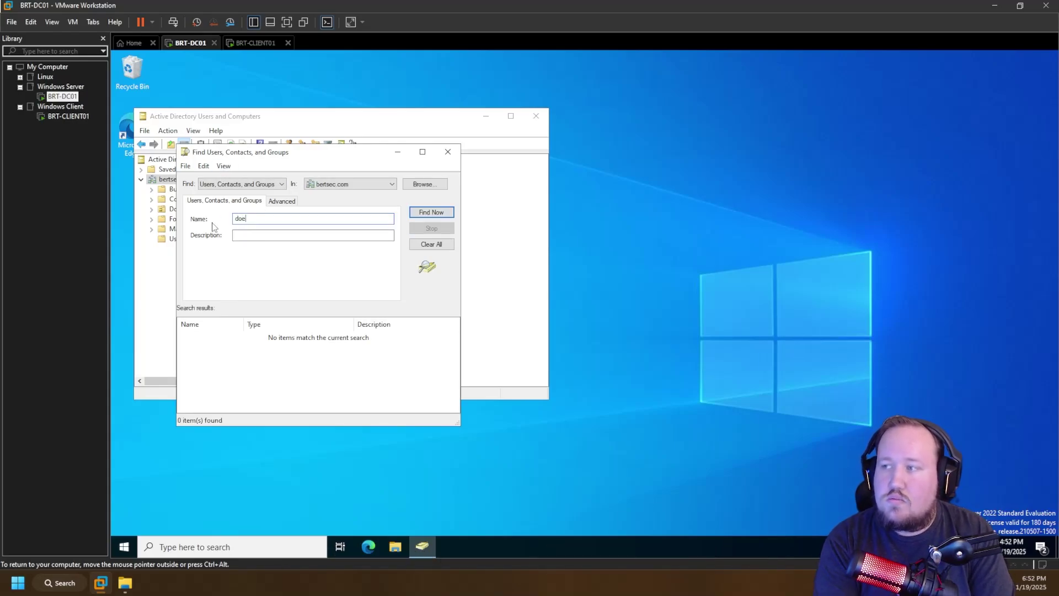
pyautogui.click(448, 152)
# - Browse the Users container, then reopen Find on bertsec.com
pyautogui.click(176, 239)
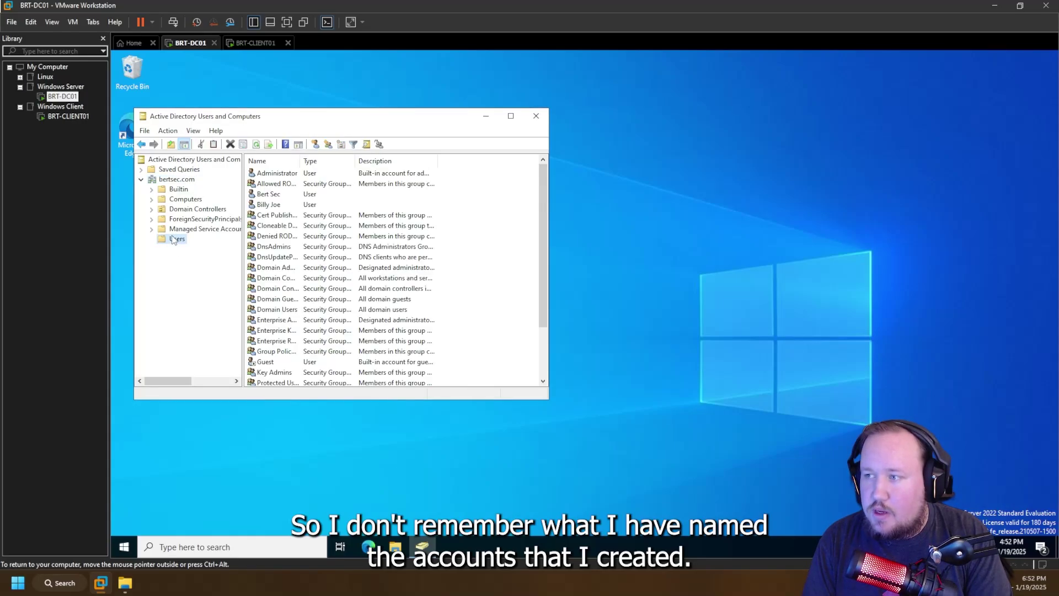
pyautogui.click(273, 206)
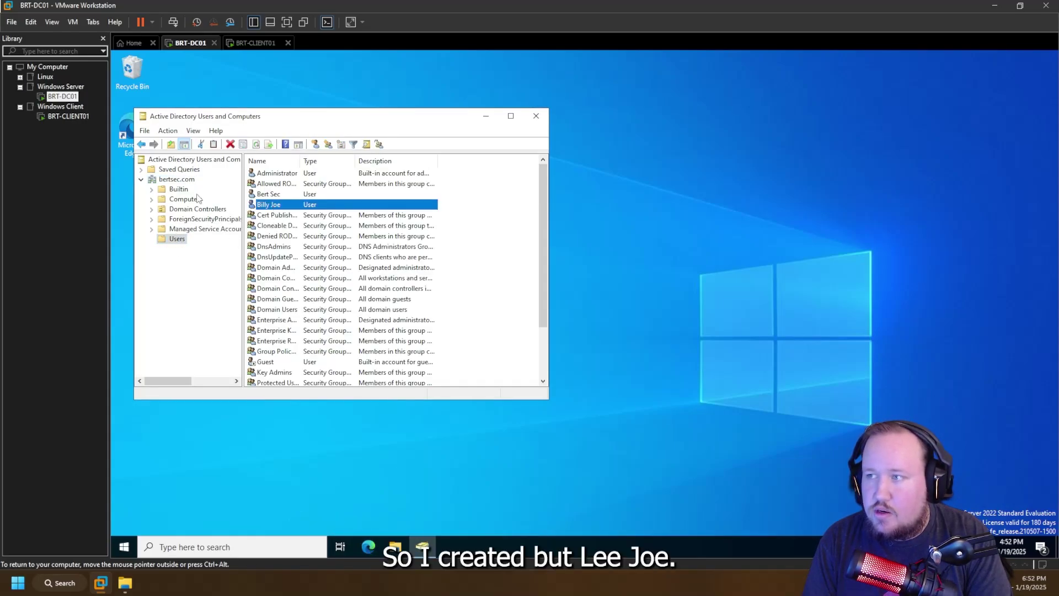
pyautogui.rightClick(179, 181)
pyautogui.click(193, 194)
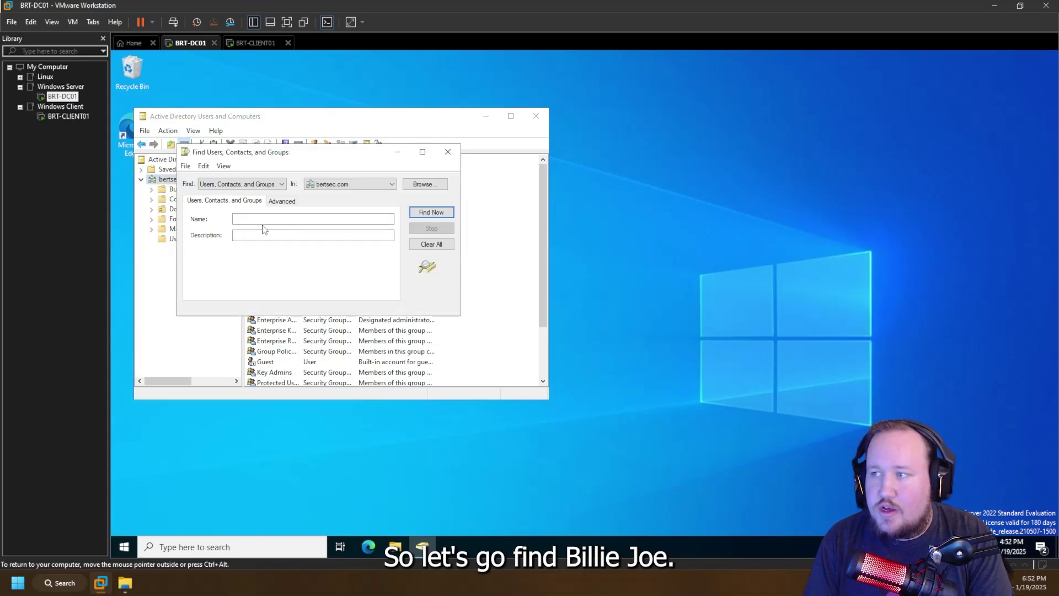
# - Search for the user by full name and mark the account to be unlocked
pyautogui.press('Return')
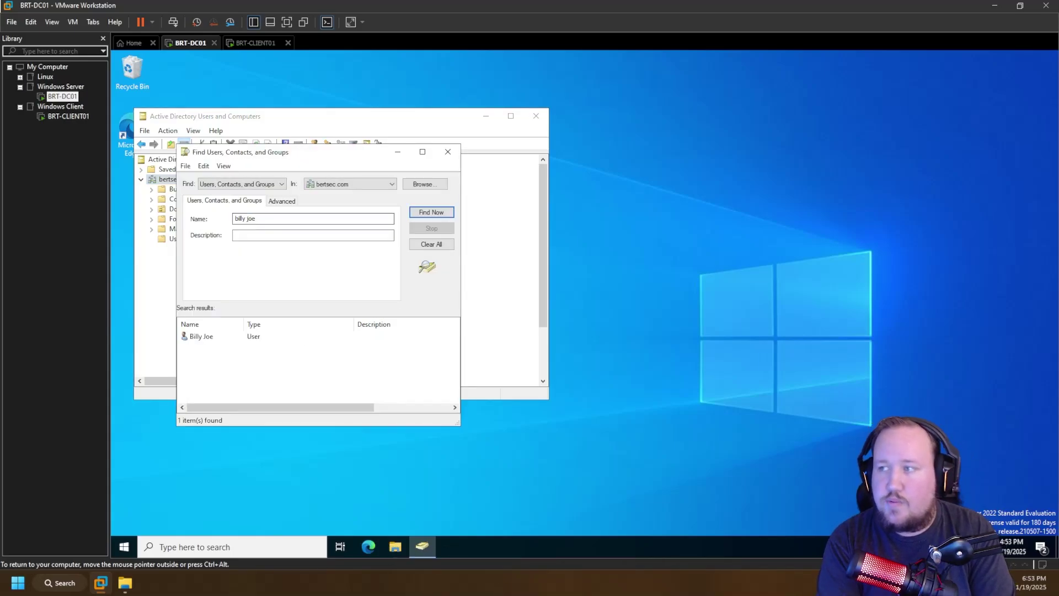
pyautogui.doubleClick(209, 338)
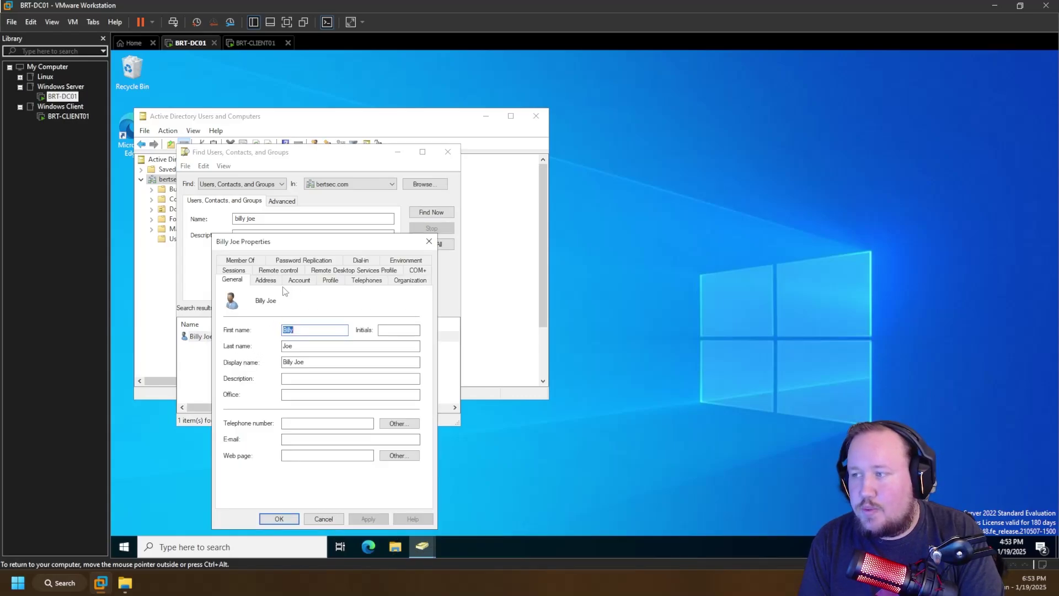
pyautogui.click(300, 280)
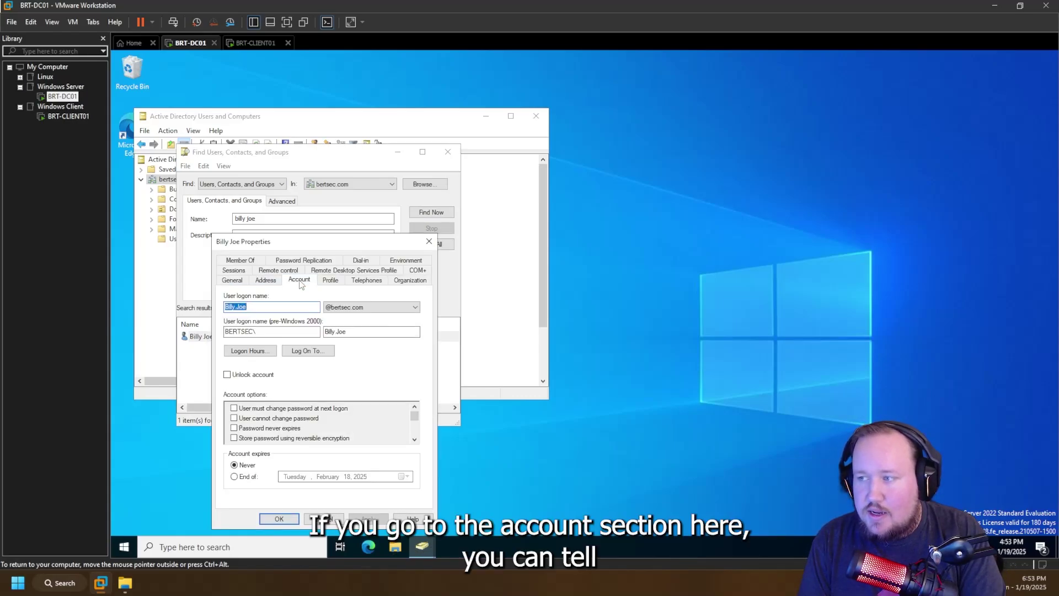
pyautogui.click(234, 376)
pyautogui.click(279, 519)
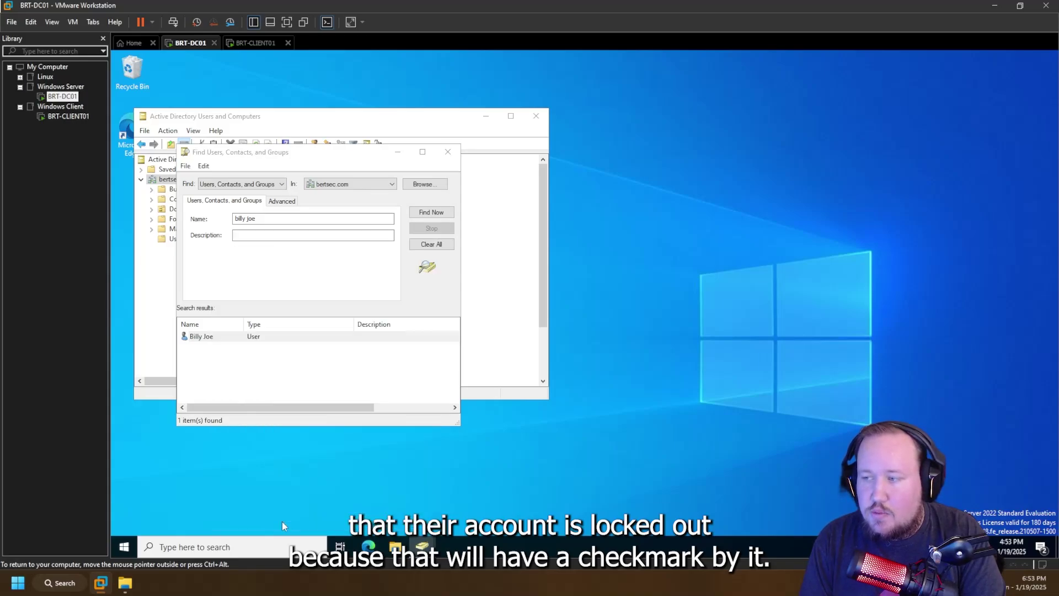
# - Recheck 'Unlock account' on the user's Account tab, then apply and save
pyautogui.doubleClick(201, 337)
pyautogui.click(318, 280)
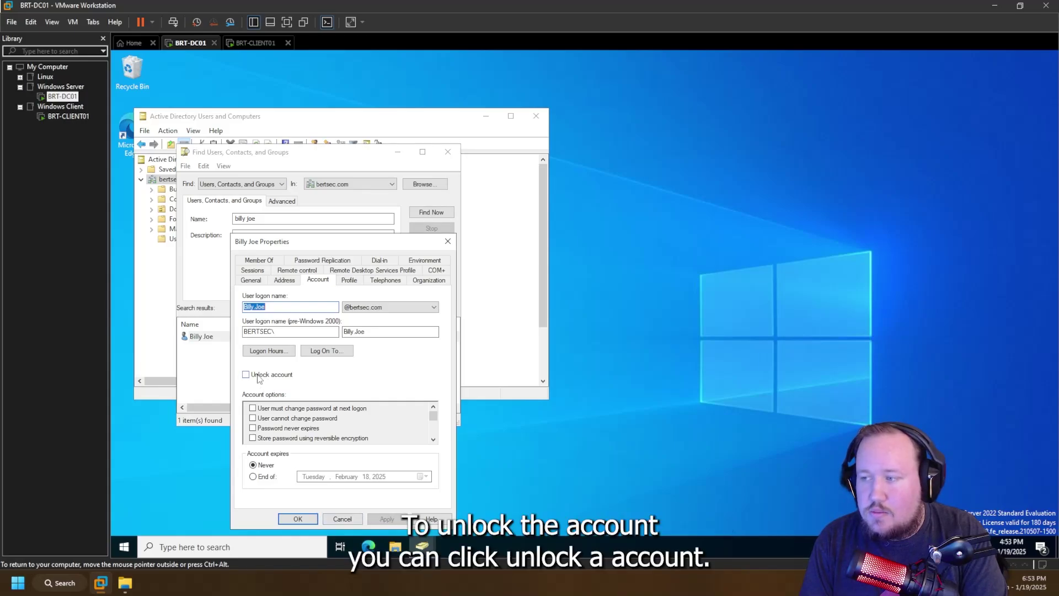
pyautogui.click(260, 375)
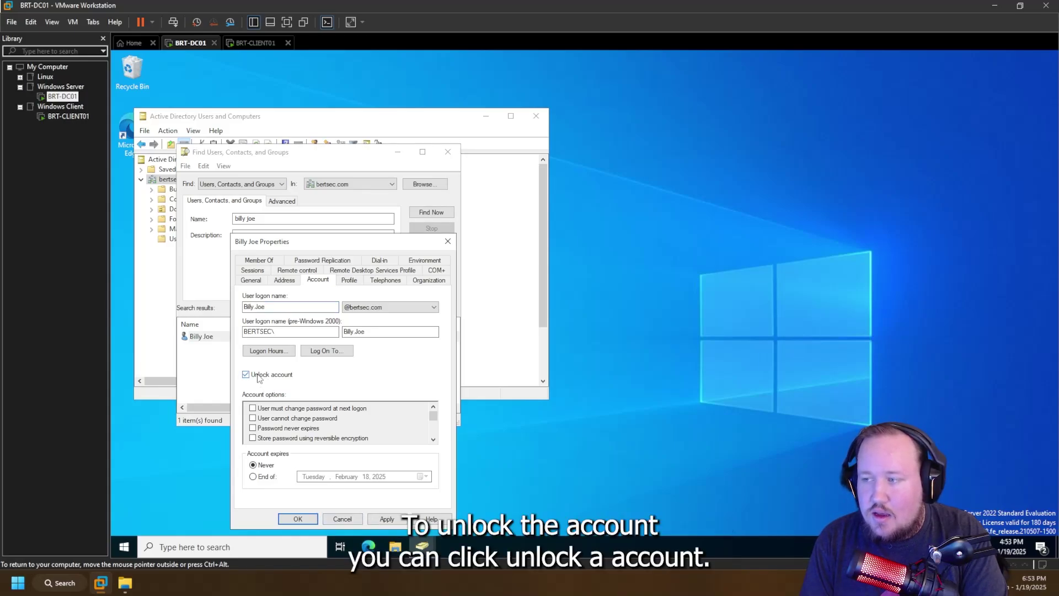
pyautogui.click(379, 520)
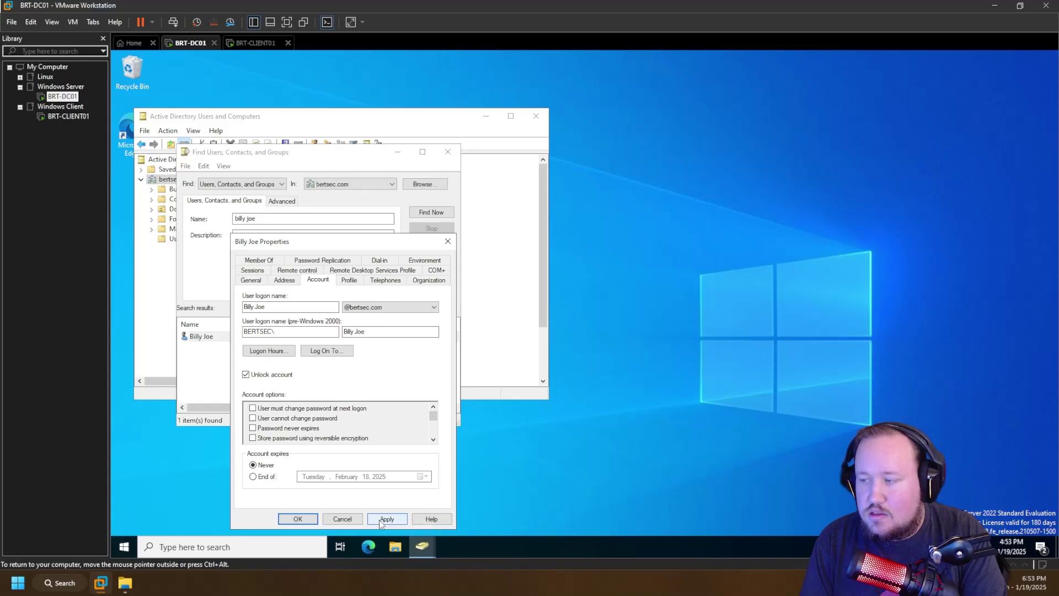
pyautogui.click(298, 519)
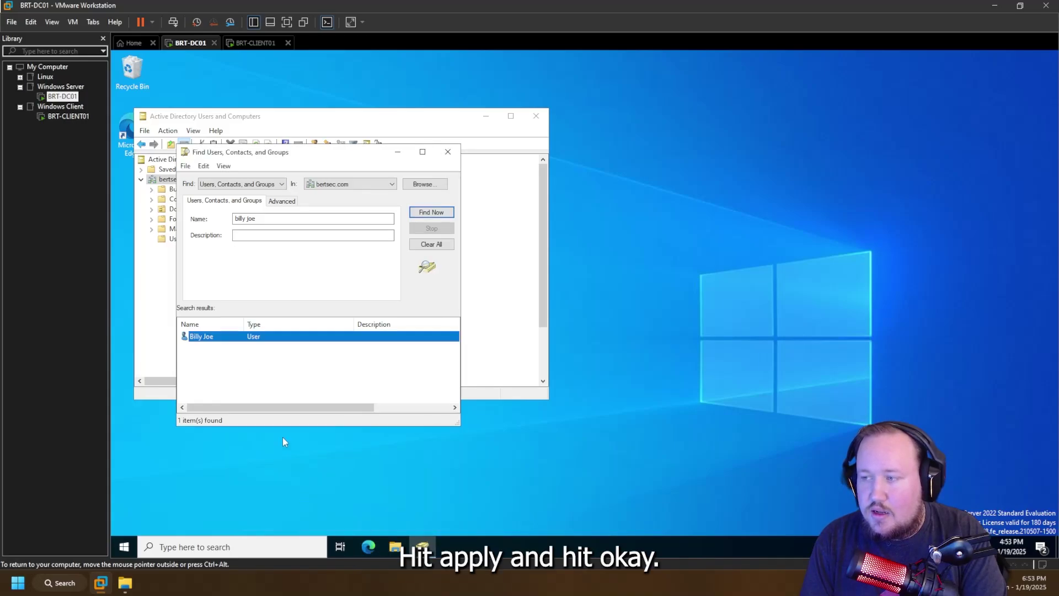
# - Reset the user's password to a new value with the account unlock option on
pyautogui.rightClick(223, 339)
pyautogui.click(271, 394)
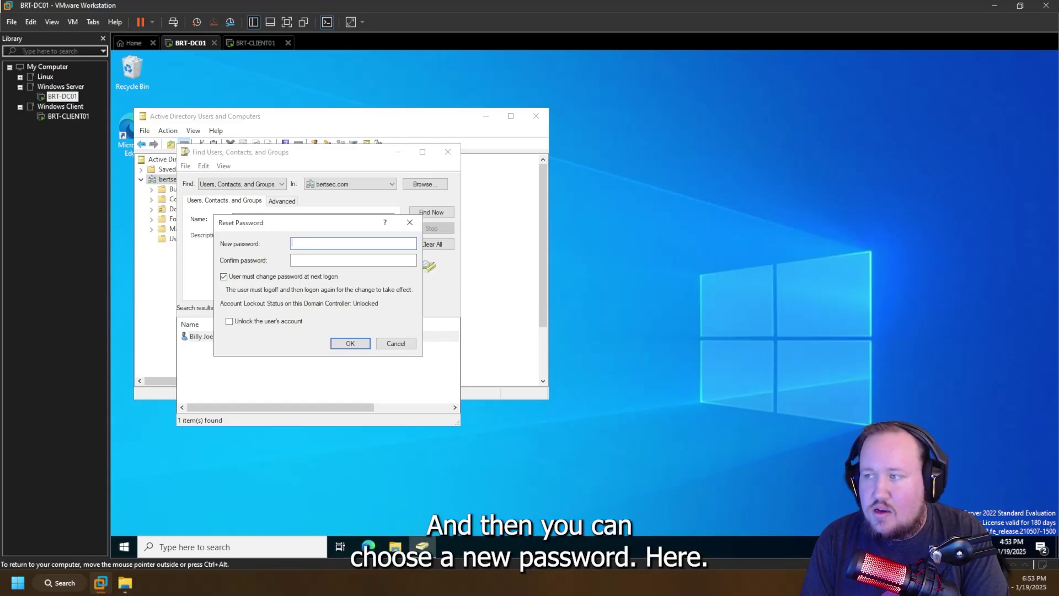
pyautogui.write('Passw0r')
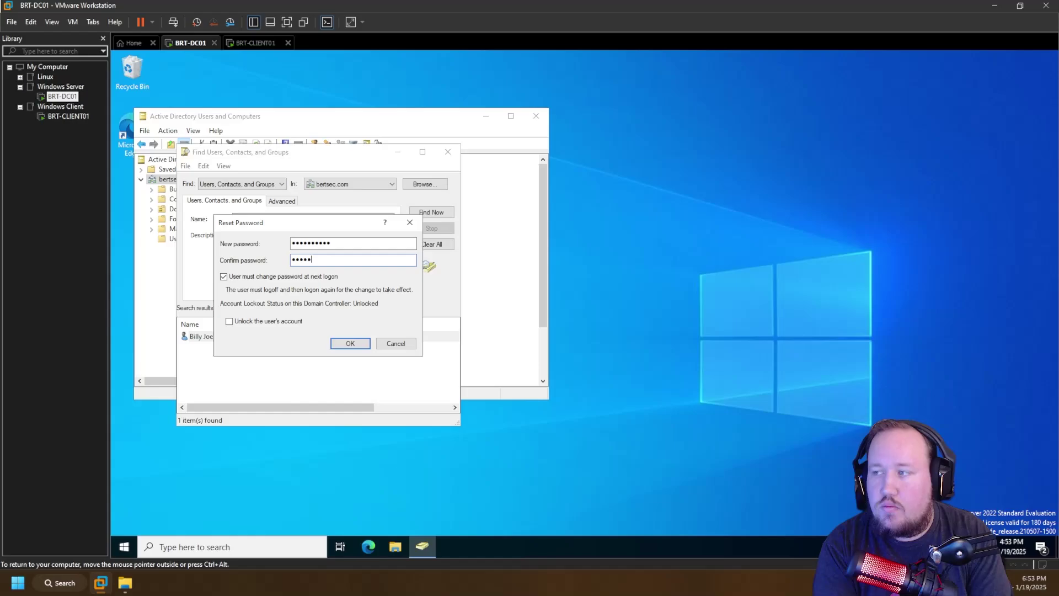
pyautogui.write('Passw0rd123')
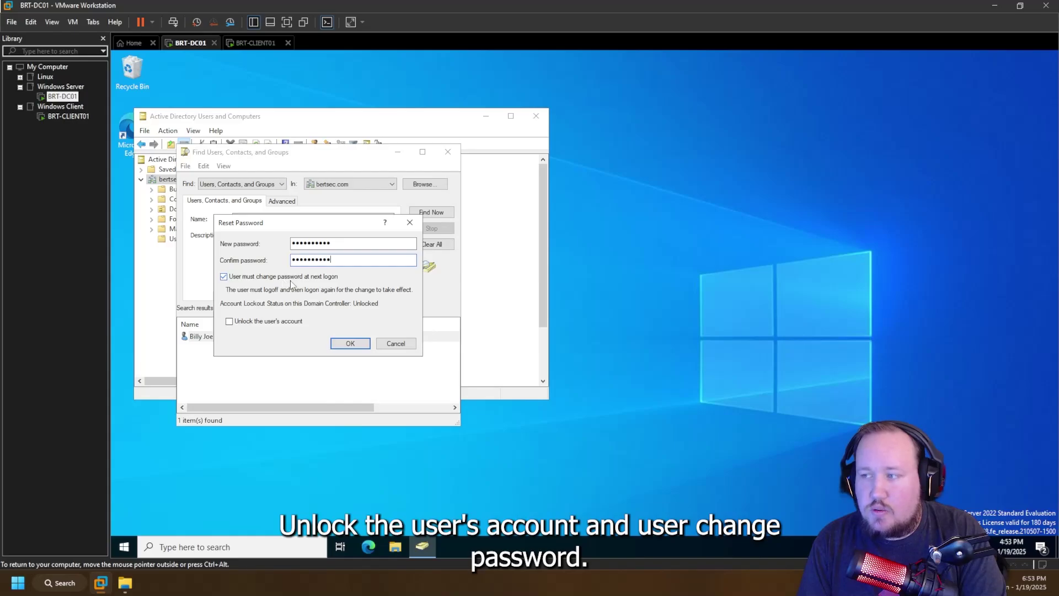
pyautogui.click(287, 326)
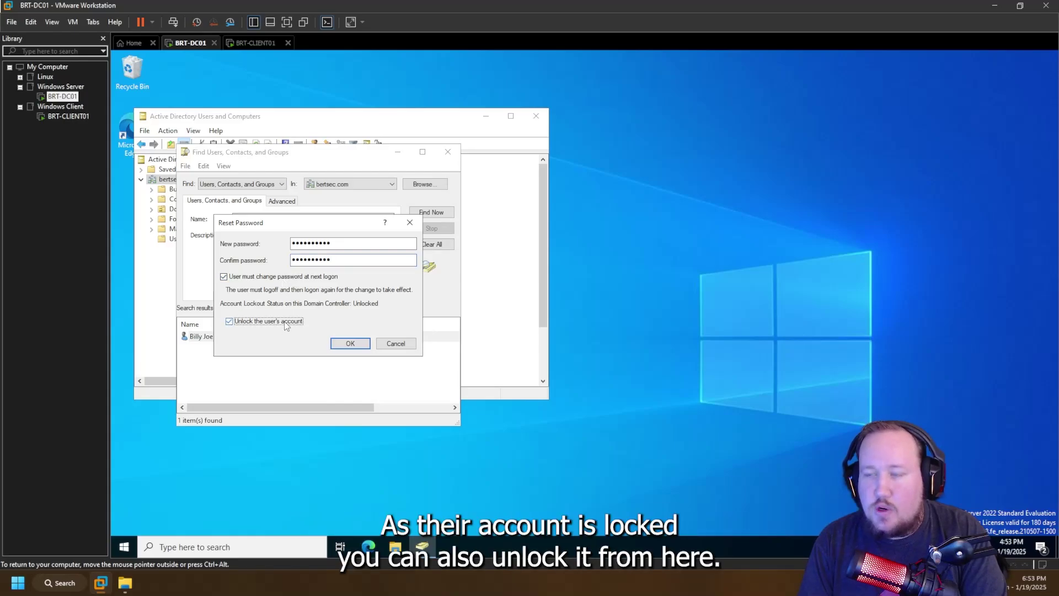
pyautogui.click(280, 325)
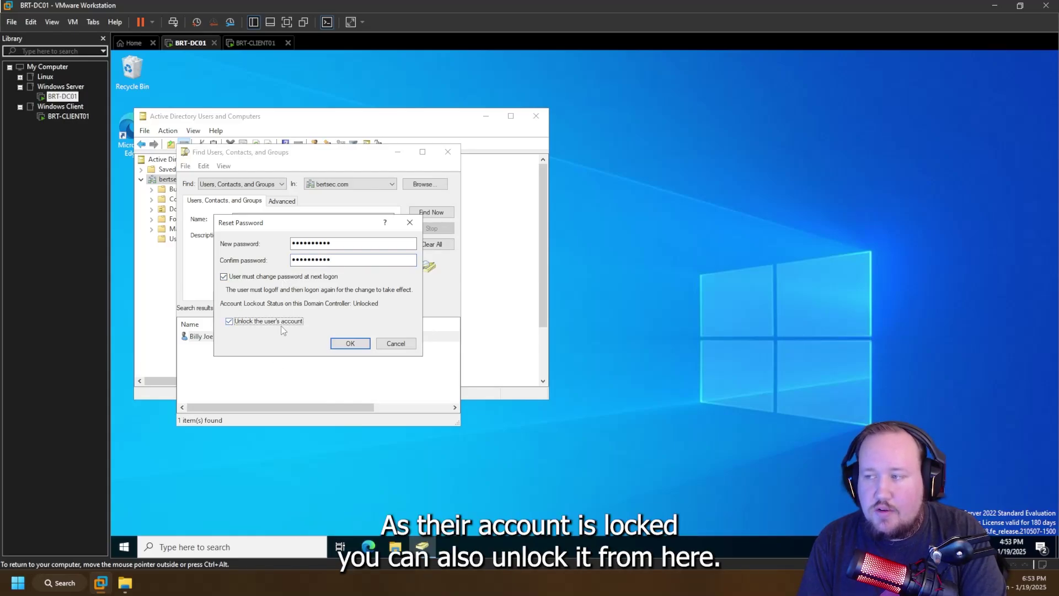
pyautogui.click(284, 325)
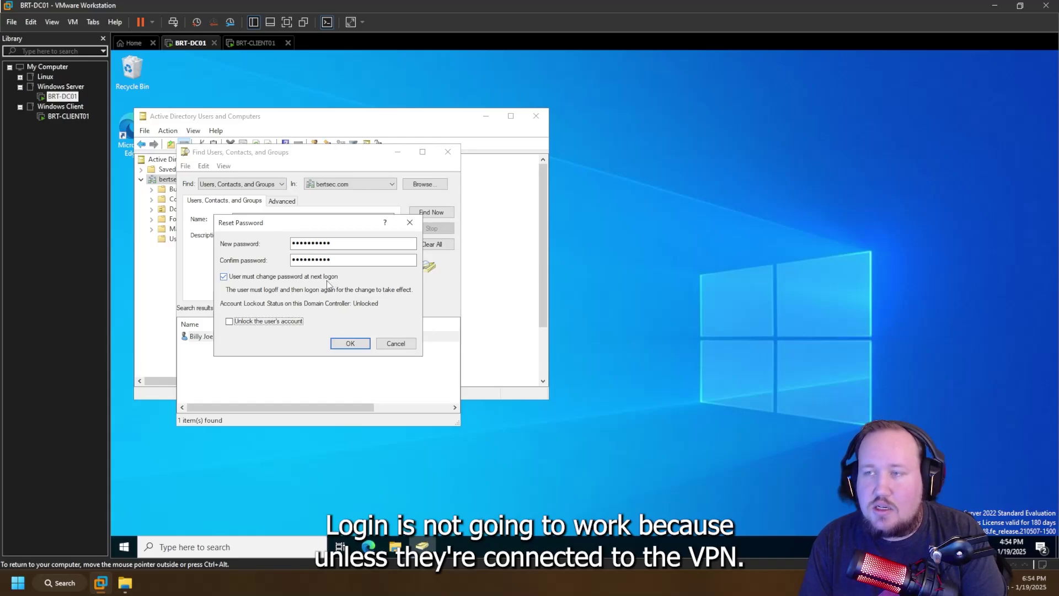
# - Clear 'User must change password at next logon', confirm the reset, and dismiss the confirmation
pyautogui.click(291, 278)
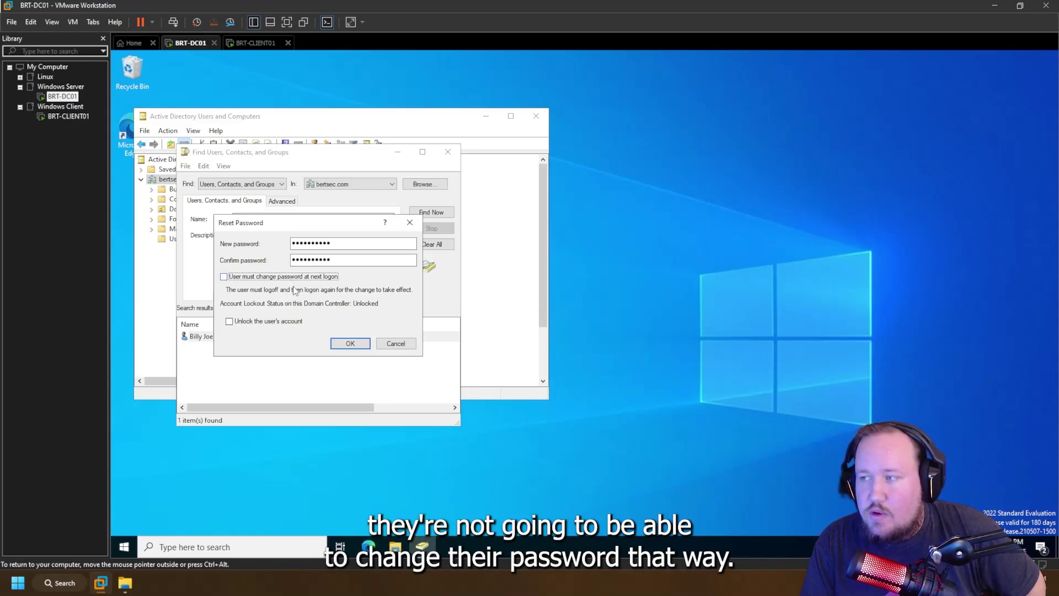
pyautogui.click(337, 343)
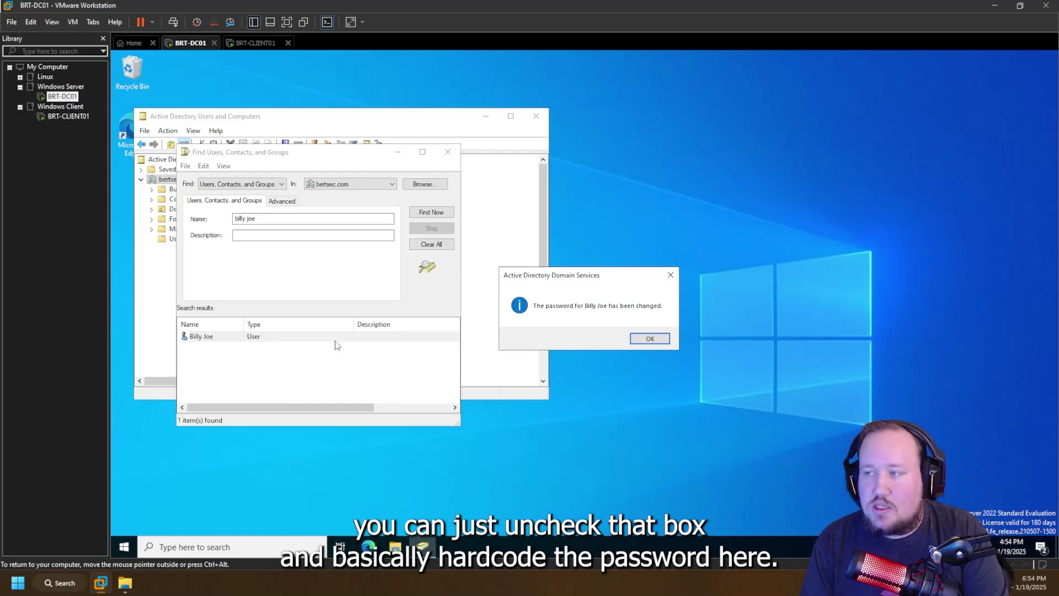
pyautogui.click(640, 342)
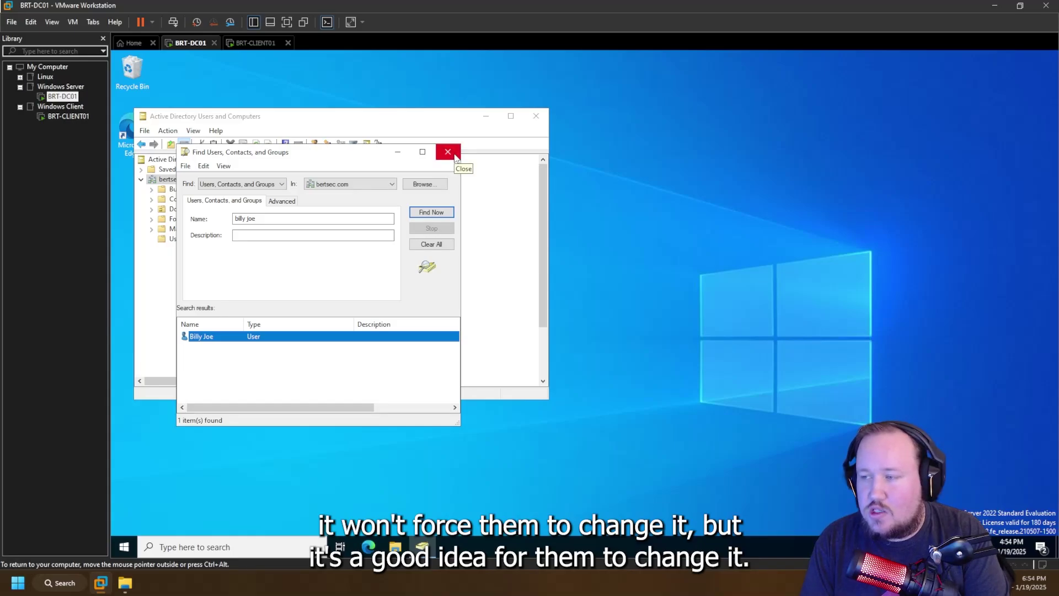
pyautogui.click(194, 547)
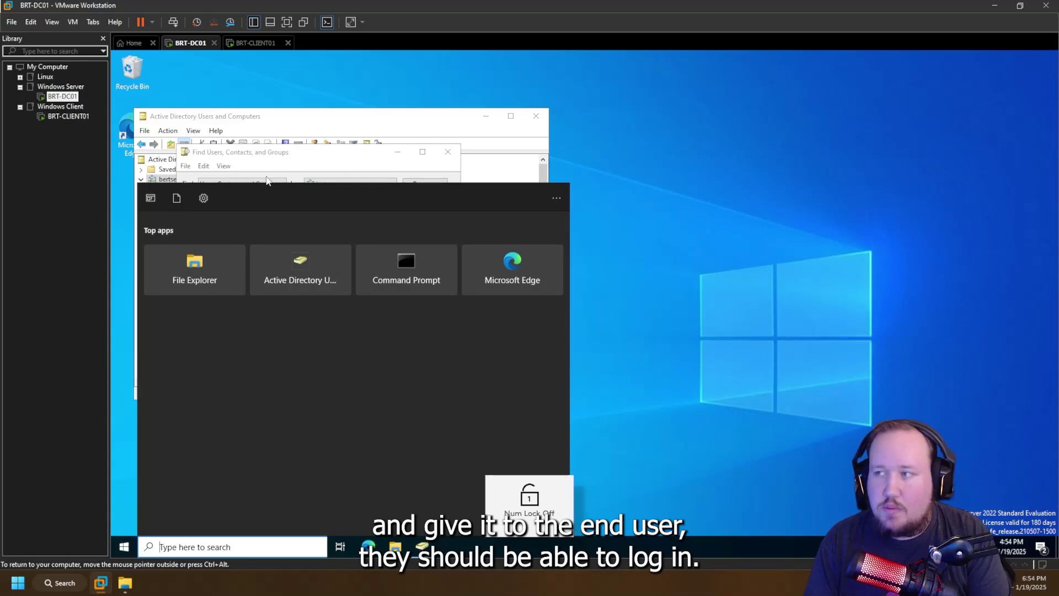
pyautogui.click(270, 168)
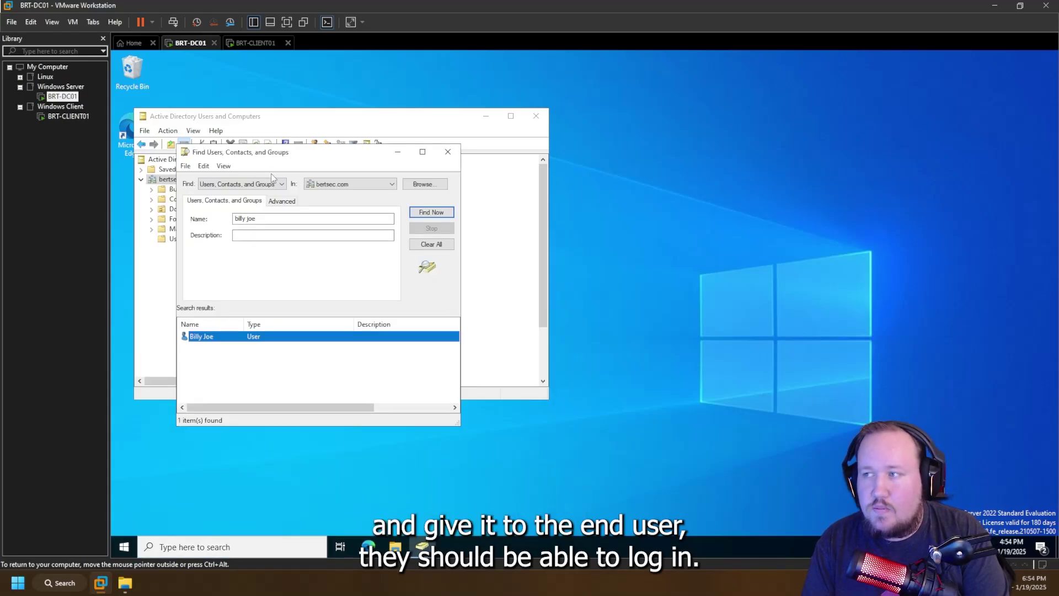
pyautogui.doubleClick(215, 338)
pyautogui.click(306, 281)
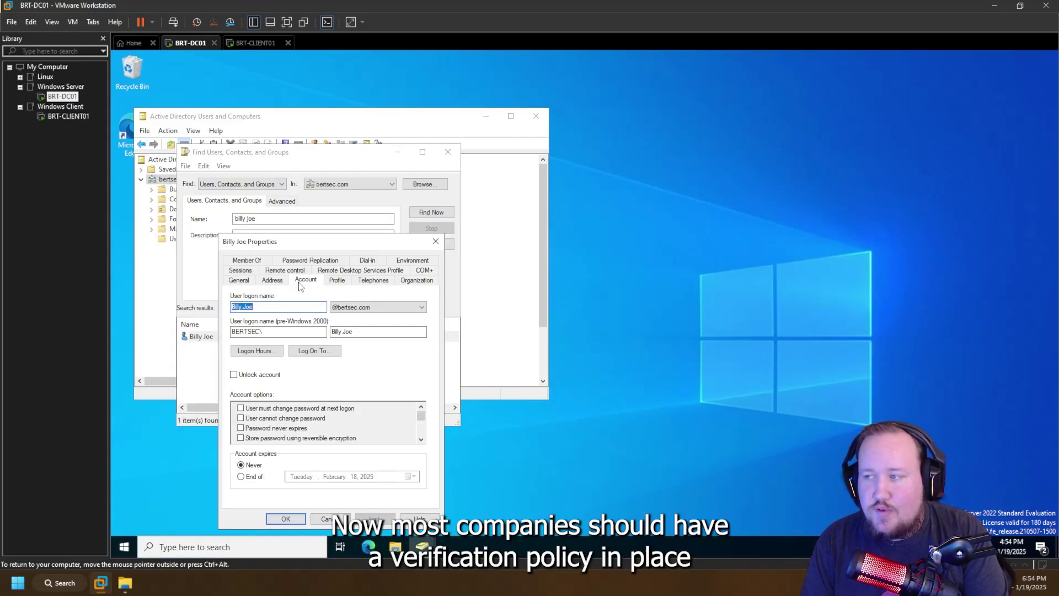
pyautogui.moveTo(331, 241); pyautogui.dragTo(314, 177)
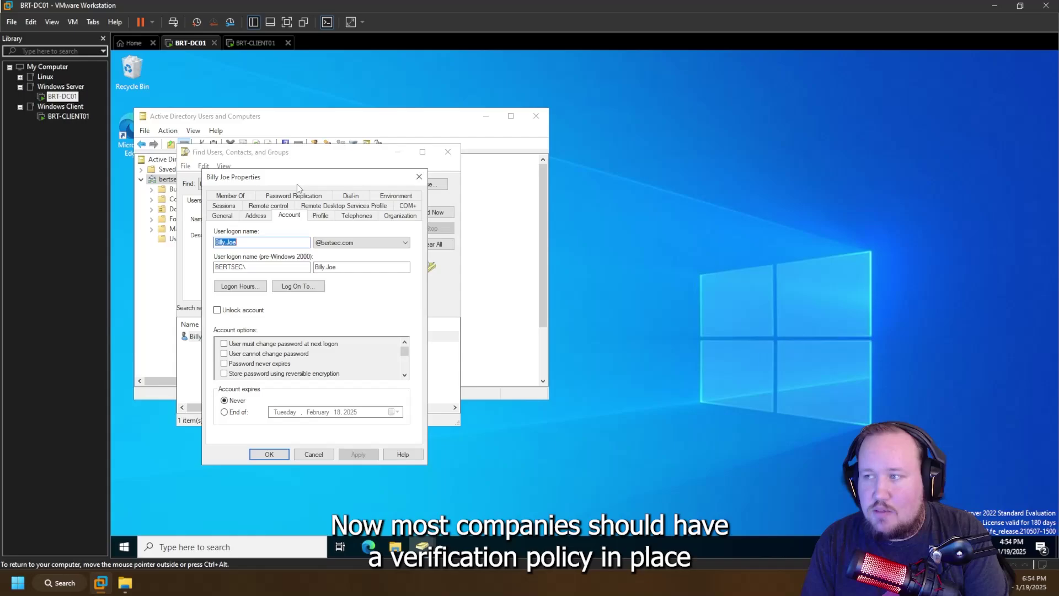
pyautogui.click(395, 215)
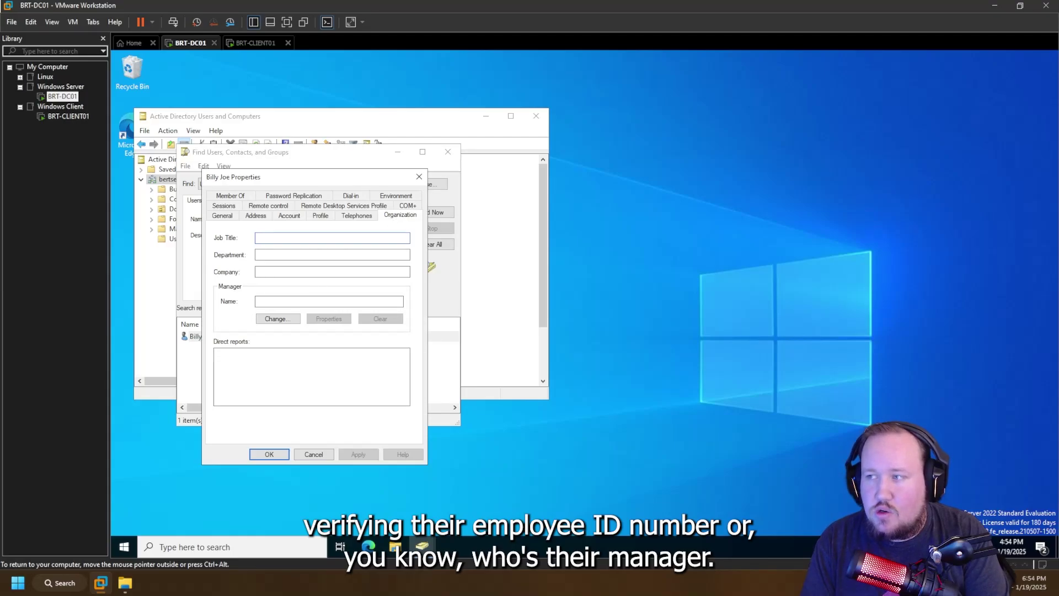
pyautogui.click(309, 301)
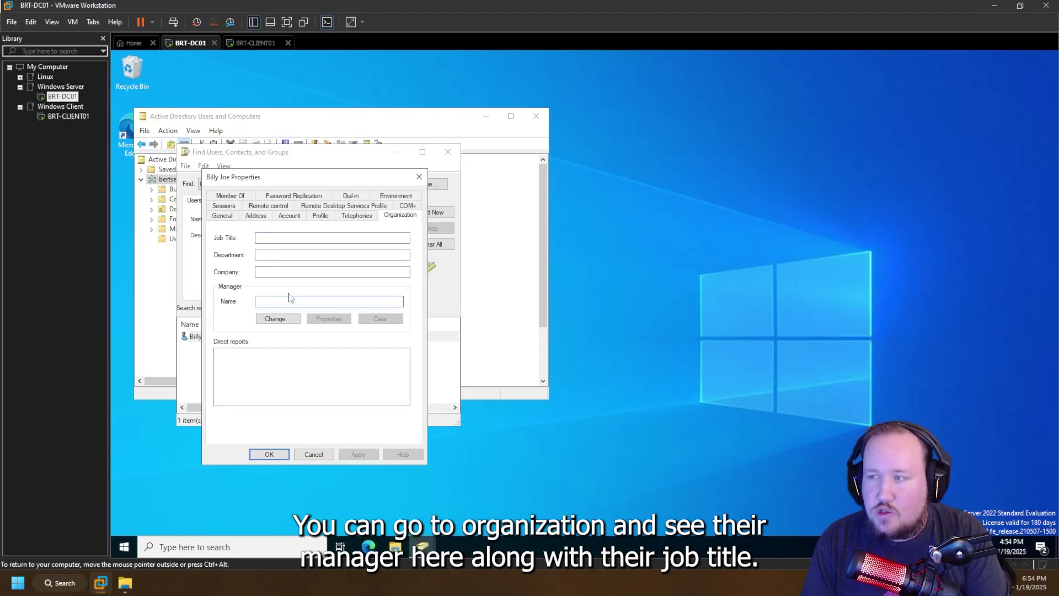
pyautogui.click(262, 239)
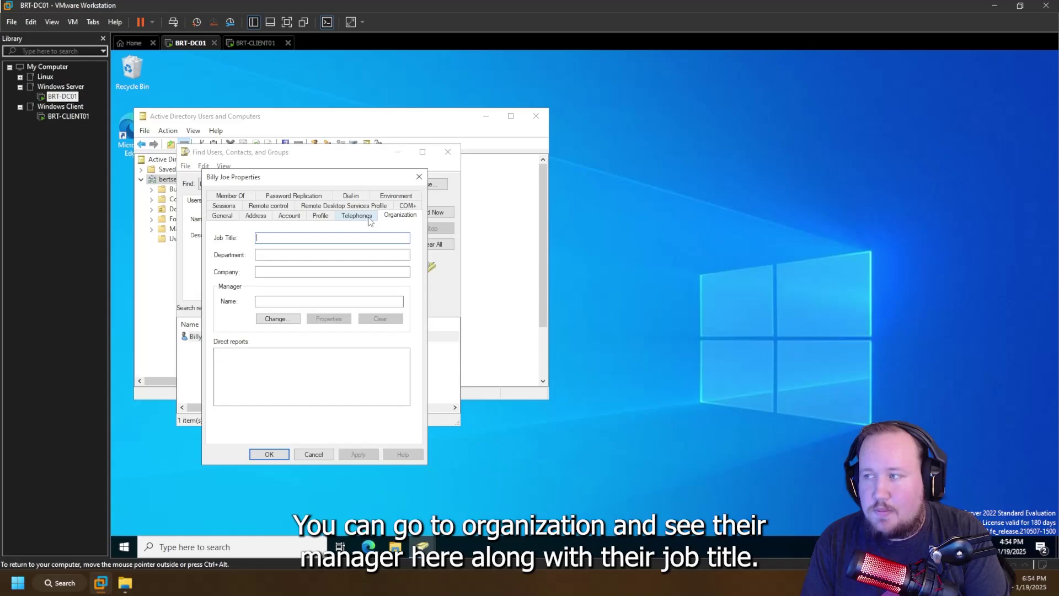
pyautogui.click(368, 218)
pyautogui.click(229, 215)
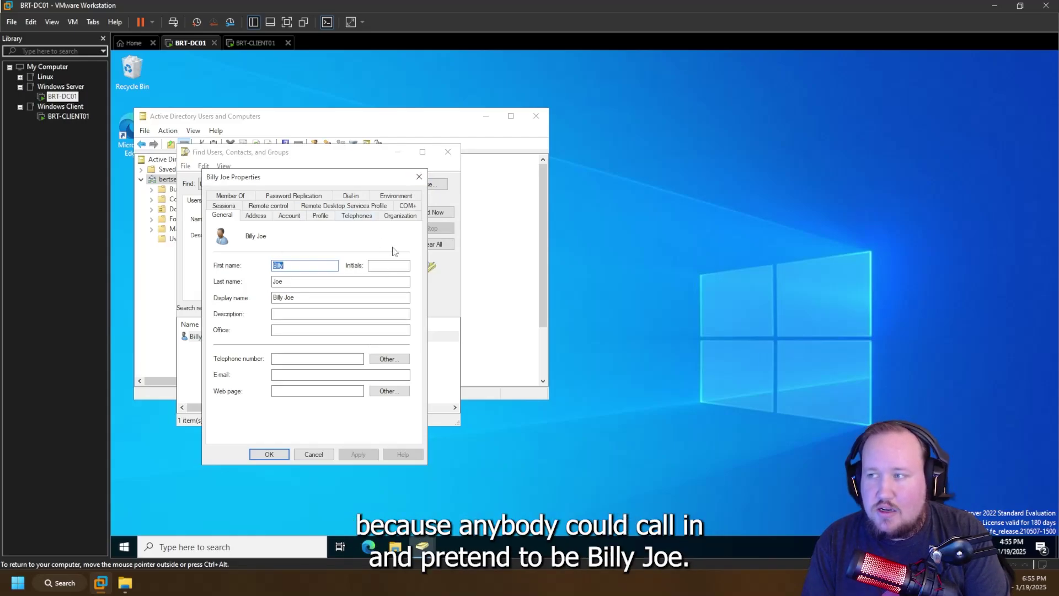
pyautogui.click(419, 176)
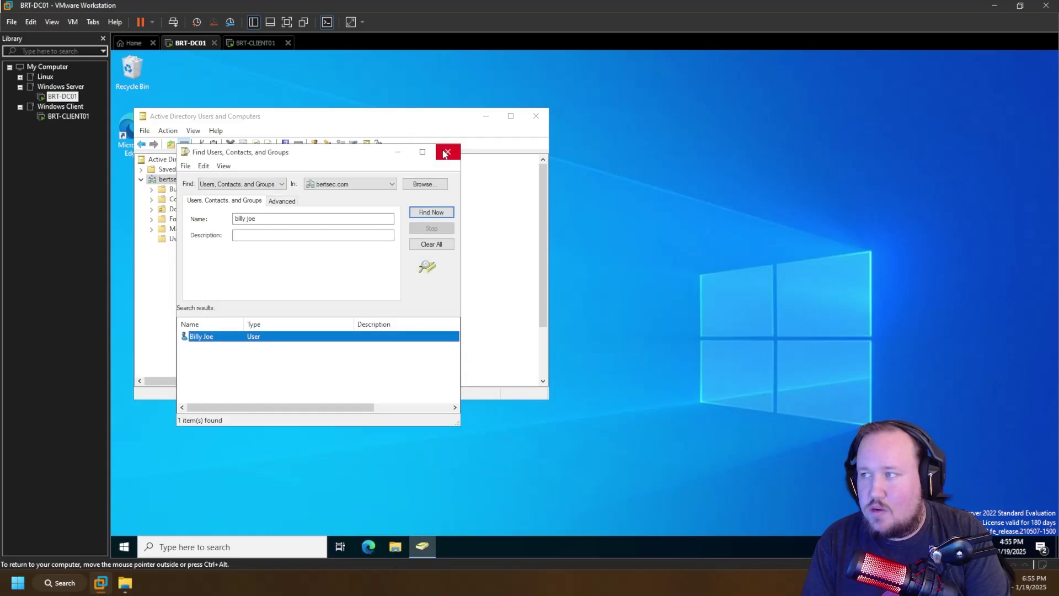
# - Launch Command Prompt via a 'cmd' search and move it to the right
pyautogui.click(210, 546)
pyautogui.write('cmd')
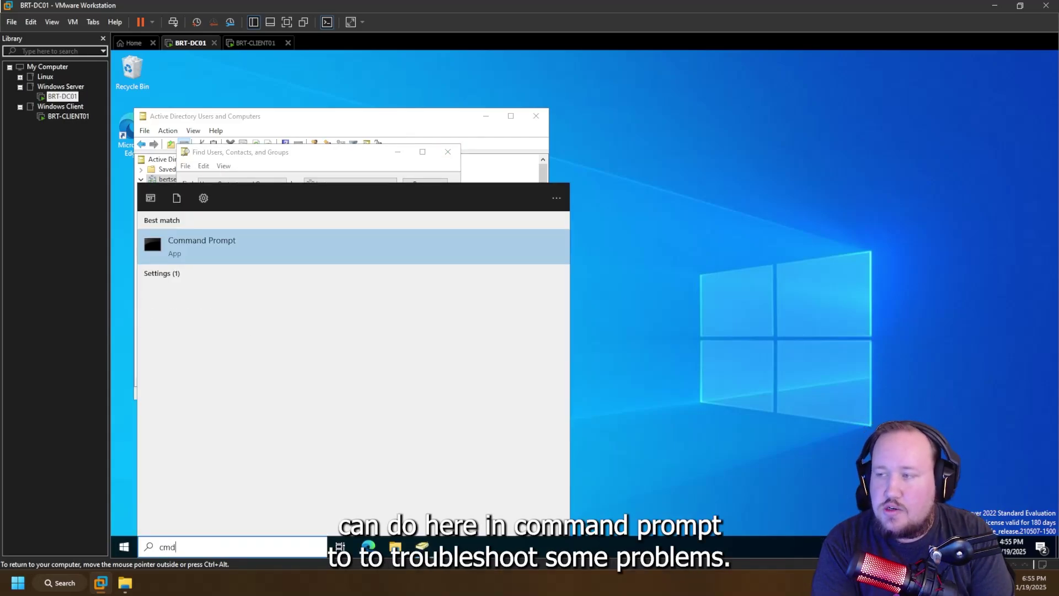
pyautogui.press('Return')
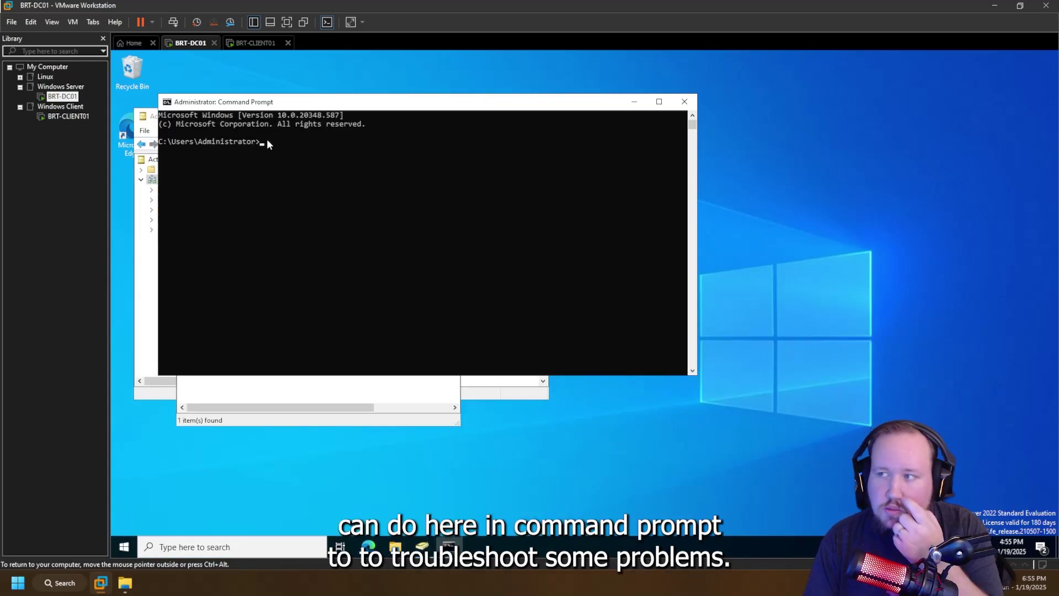
pyautogui.moveTo(281, 103); pyautogui.dragTo(605, 108)
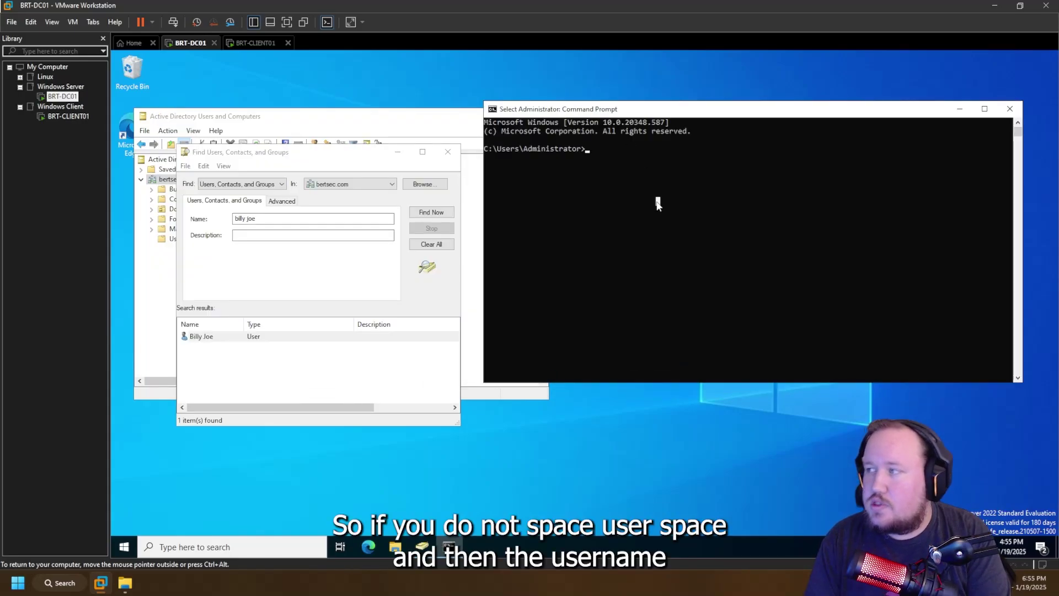
# - Run net user /domain for the first user and highlight the 'Account active Yes' line
pyautogui.write('net user')
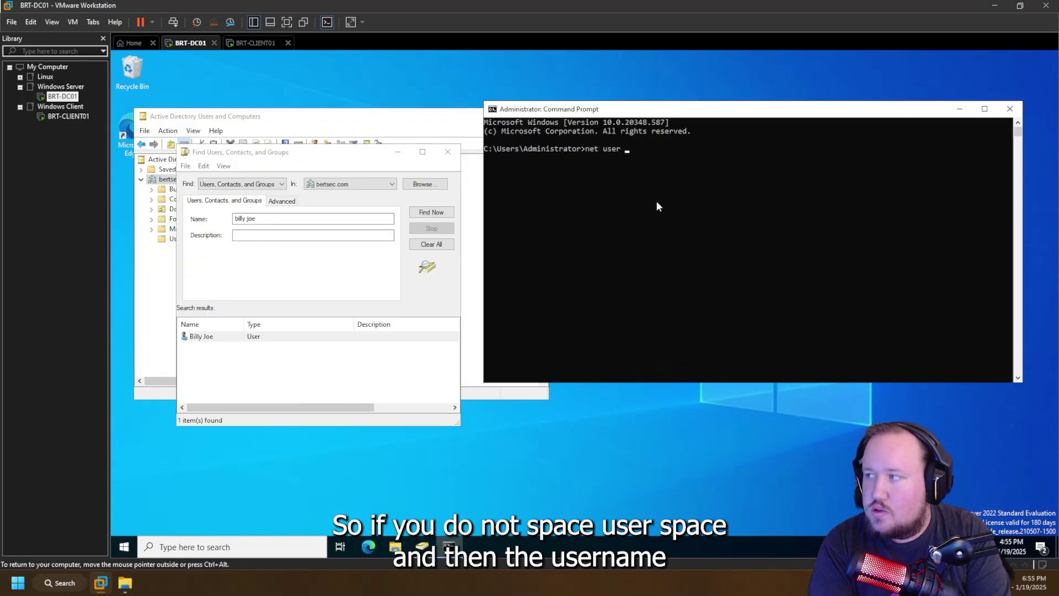
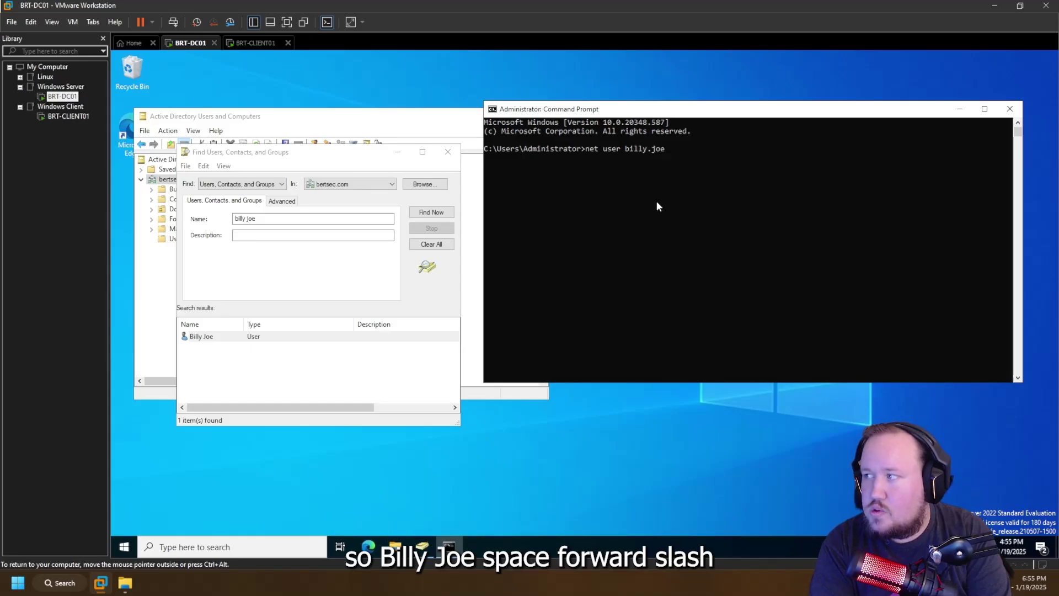
pyautogui.write(' /domain')
pyautogui.press('Return')
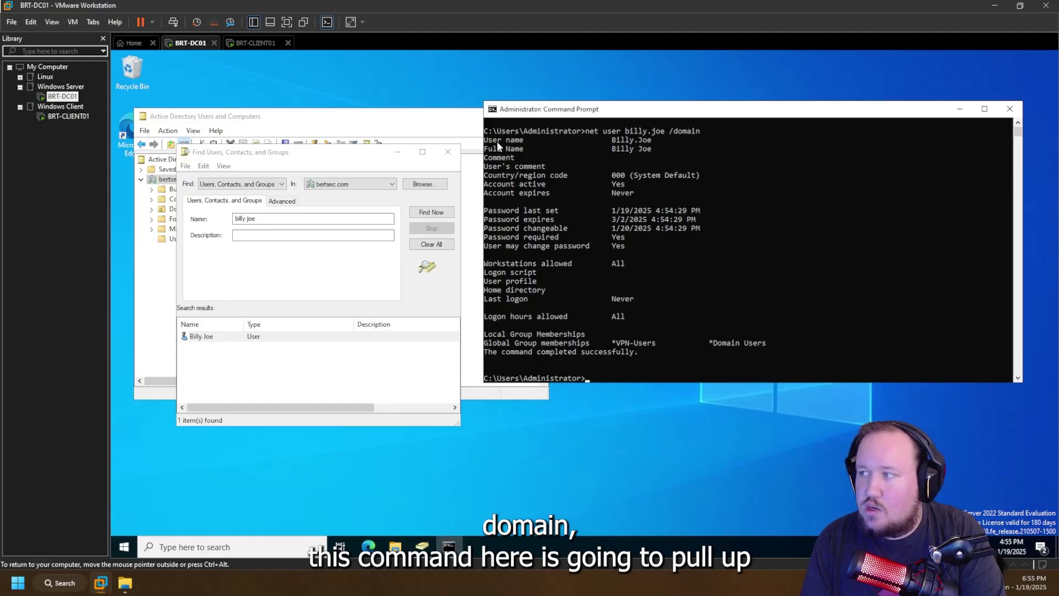
pyautogui.moveTo(495, 128); pyautogui.dragTo(691, 375)
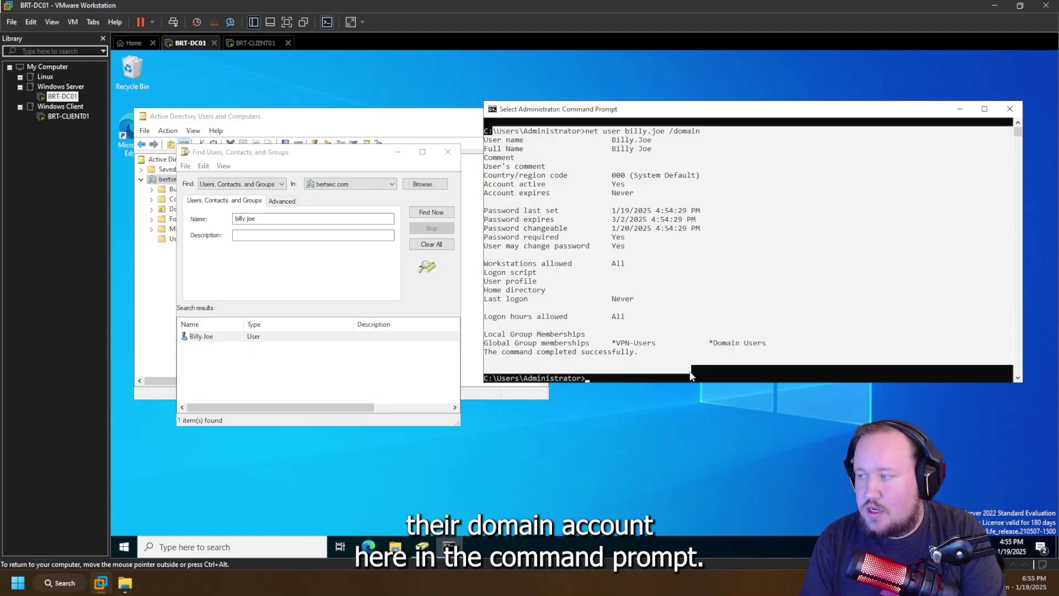
pyautogui.click(691, 374)
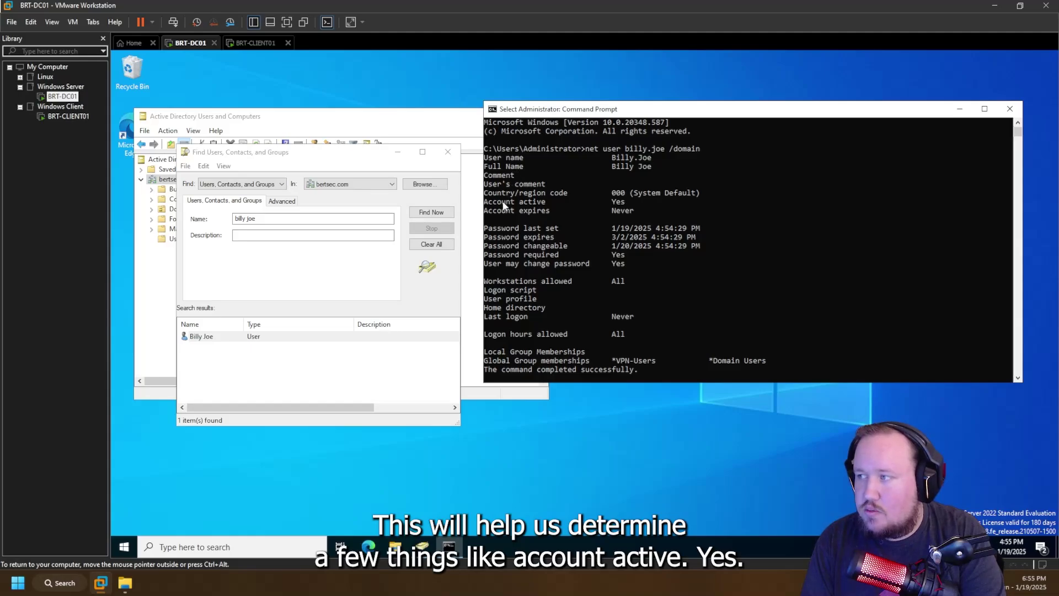
pyautogui.moveTo(503, 206); pyautogui.dragTo(684, 204)
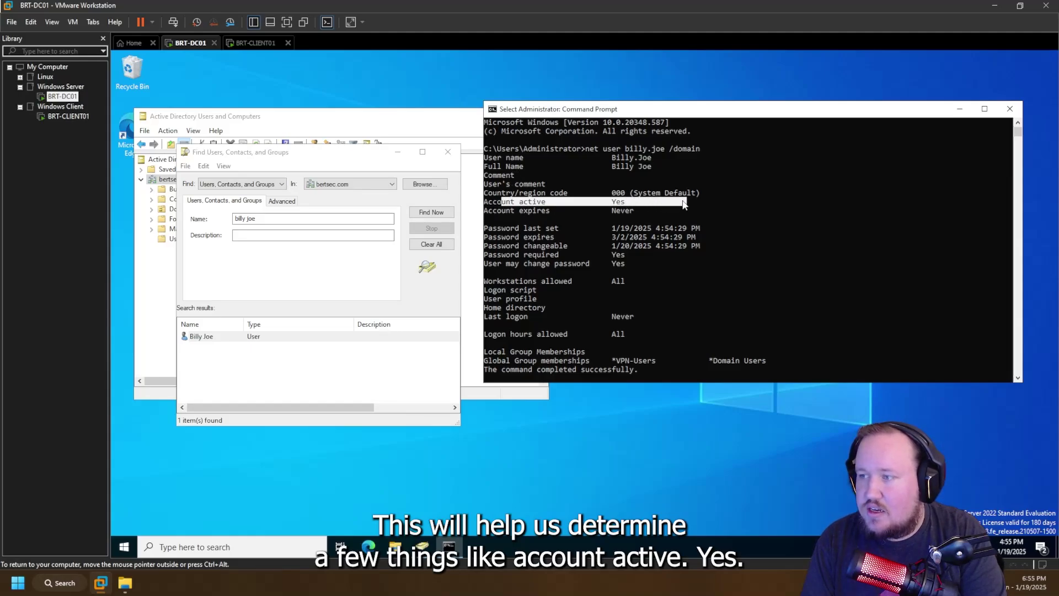
# - Close the earlier search and search bertsec.com for the second user by first name
pyautogui.click(447, 154)
pyautogui.click(447, 154)
pyautogui.scroll(-2, 277, 212)
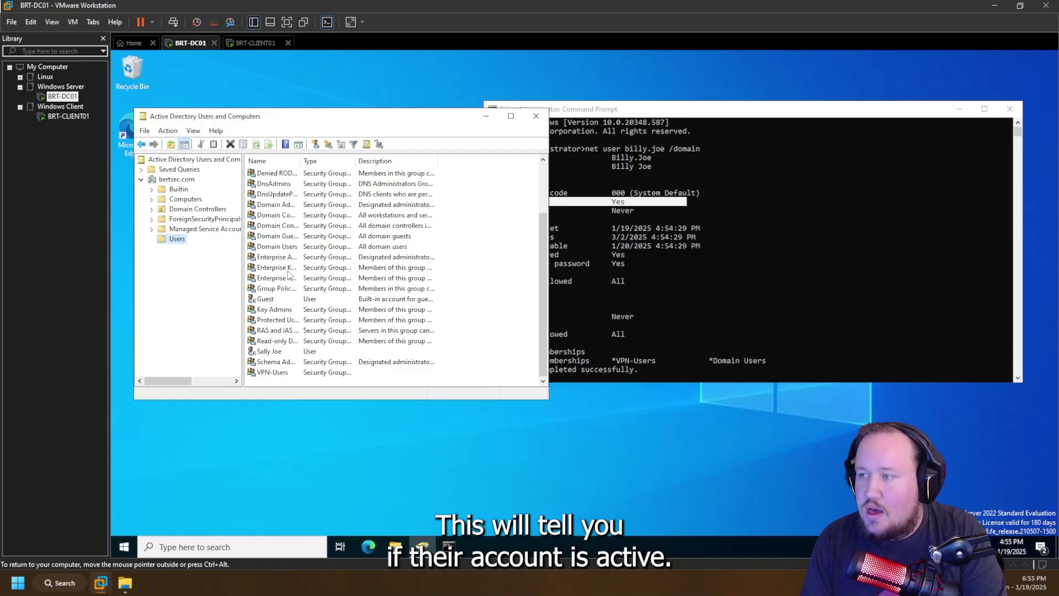
pyautogui.click(179, 169)
pyautogui.rightClick(177, 179)
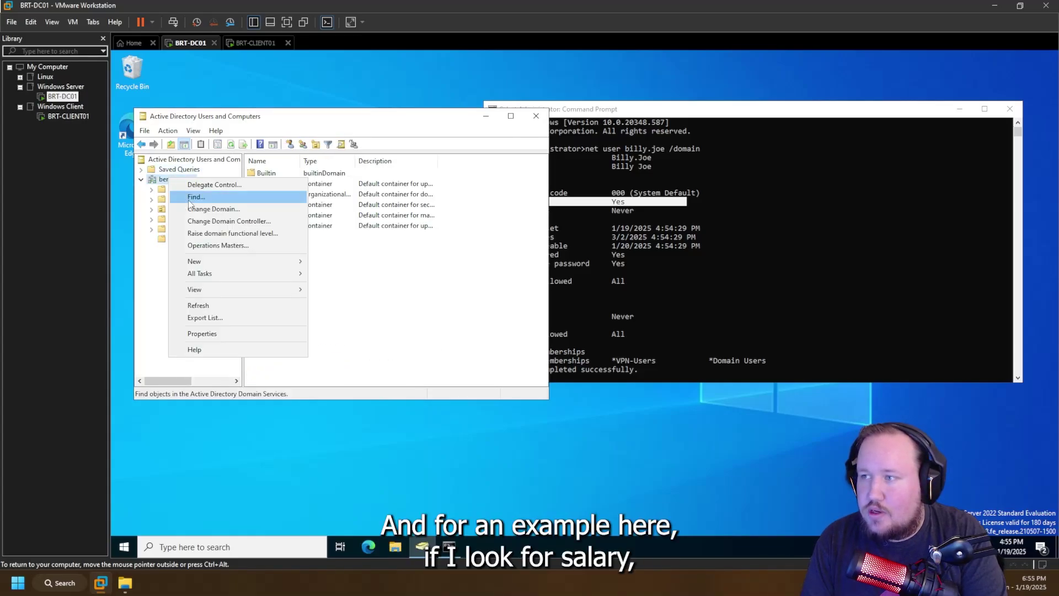
pyautogui.click(194, 198)
pyautogui.write('sally')
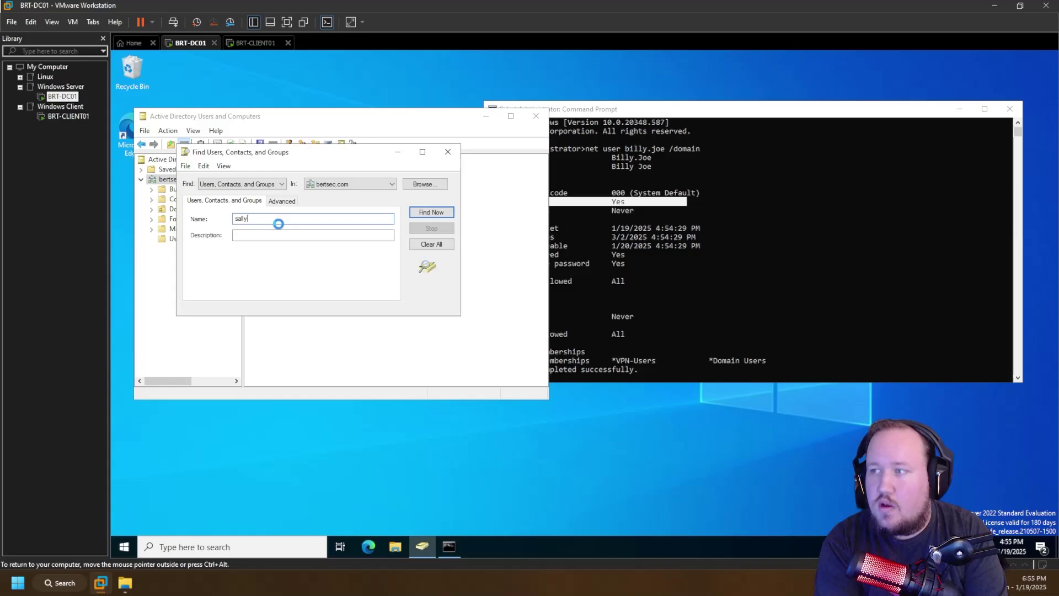
pyautogui.press('Return')
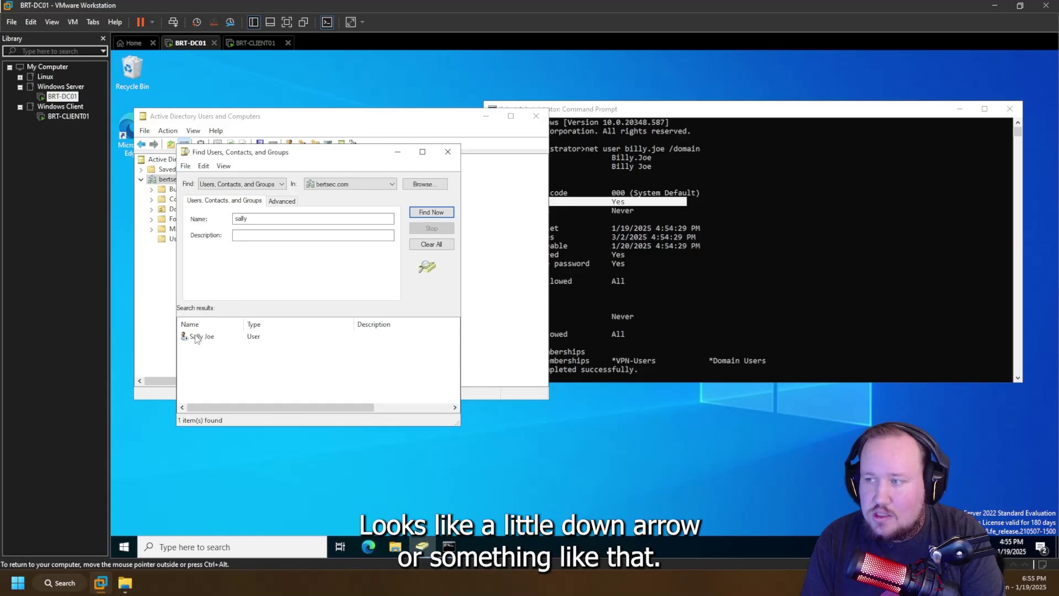
# - Check the found user's Account tab shows it disabled, then close without changes
pyautogui.click(196, 338)
pyautogui.doubleClick(205, 338)
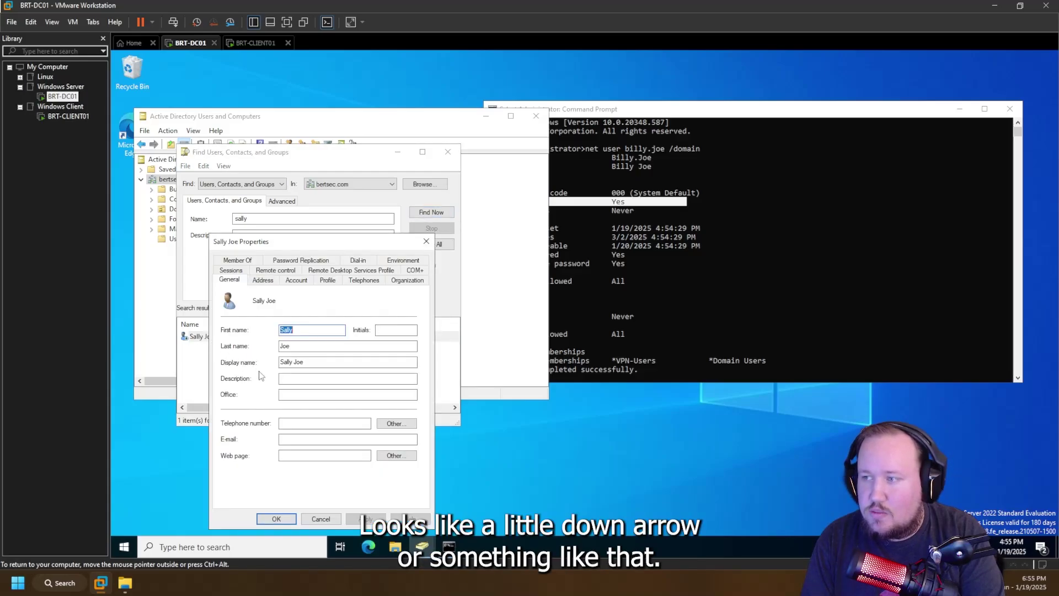
pyautogui.click(296, 280)
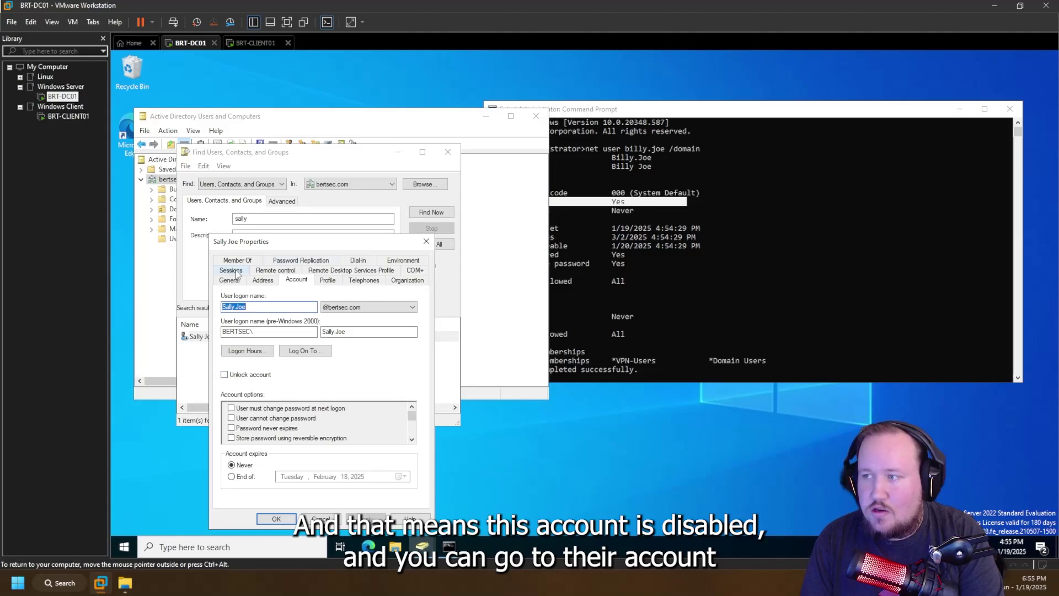
pyautogui.click(412, 439)
pyautogui.click(411, 439)
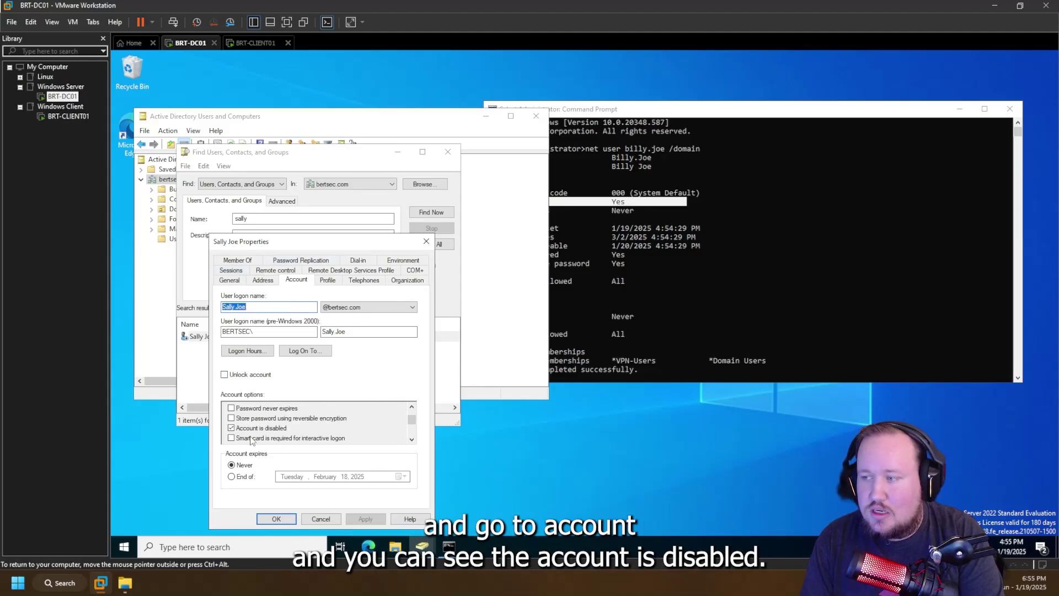
pyautogui.click(309, 521)
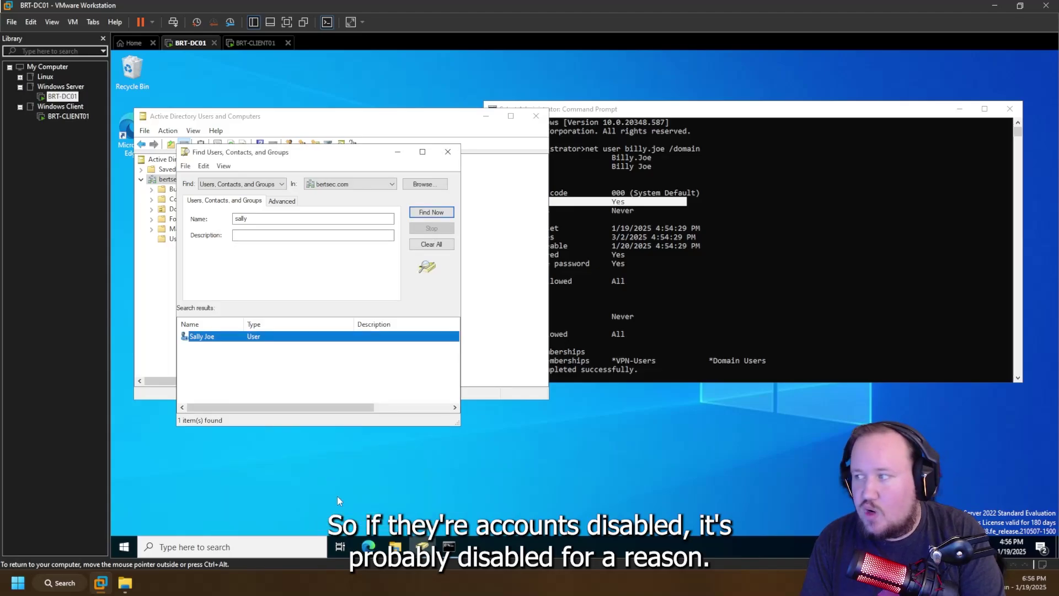
pyautogui.click(789, 277)
# - Highlight the Password last set, Password expires and Password changeable lines in the output
pyautogui.click(523, 238)
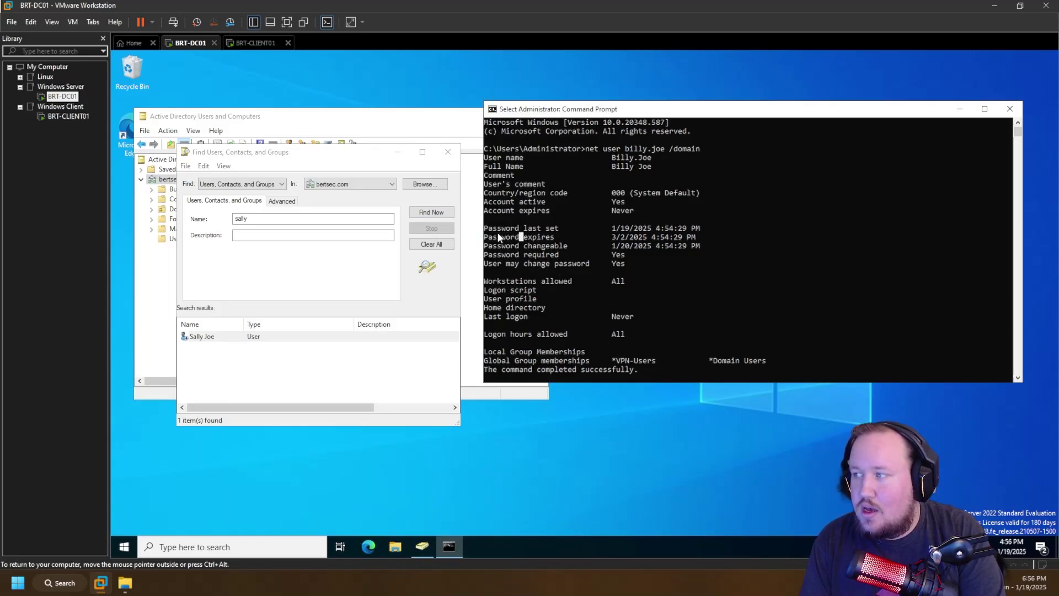
pyautogui.moveTo(487, 228); pyautogui.dragTo(759, 228)
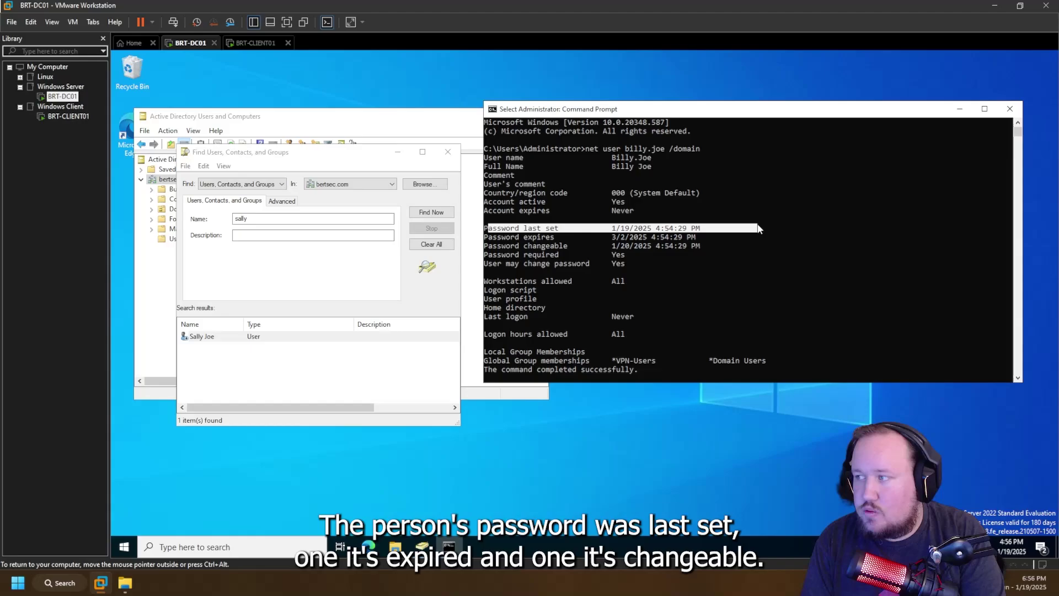
pyautogui.moveTo(514, 239); pyautogui.dragTo(714, 238)
pyautogui.moveTo(508, 246); pyautogui.dragTo(711, 251)
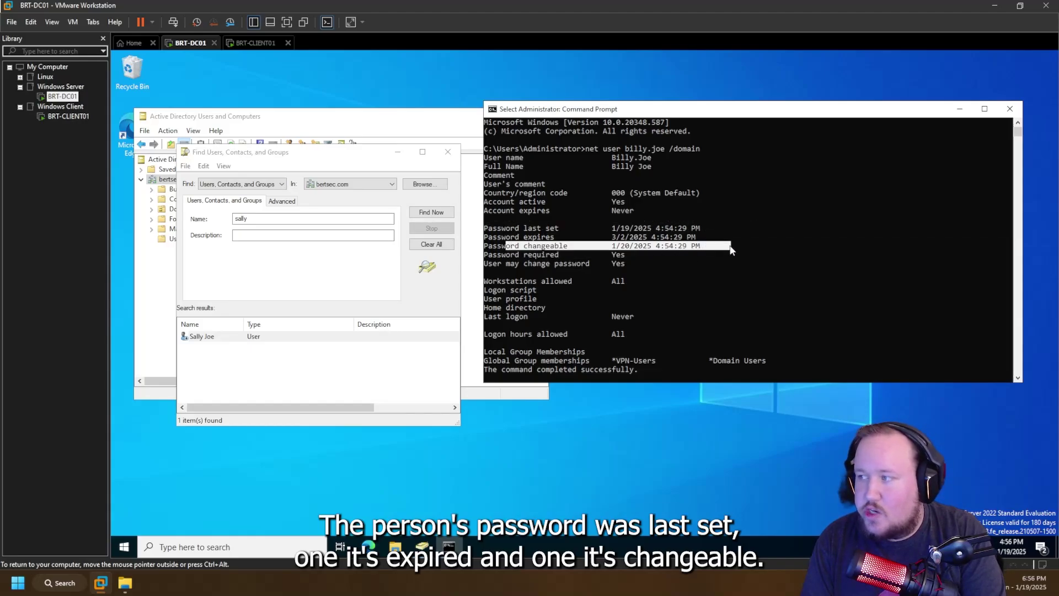
pyautogui.click(514, 231)
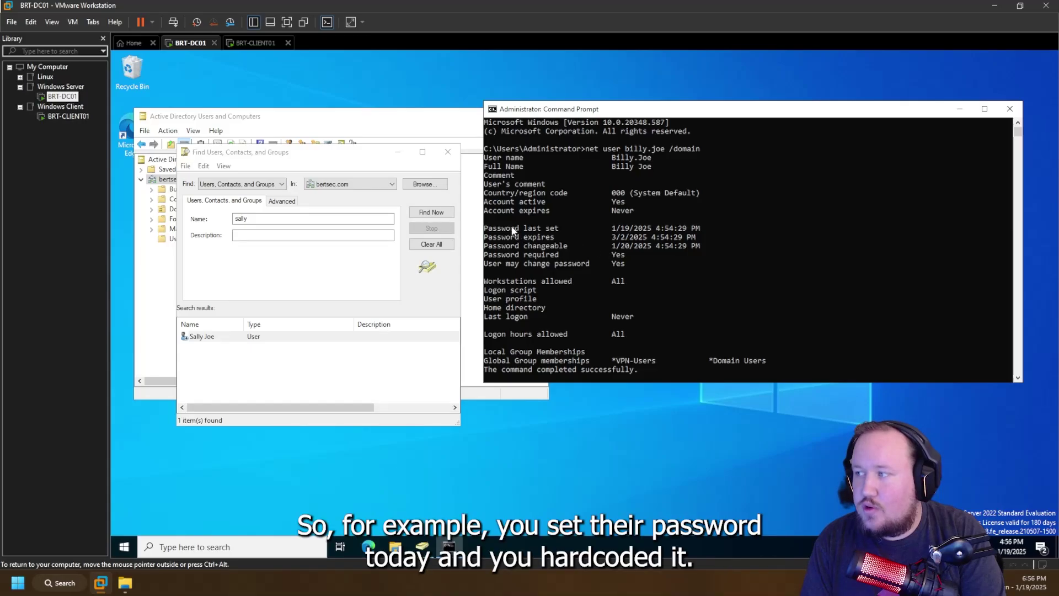
pyautogui.moveTo(494, 230); pyautogui.dragTo(731, 228)
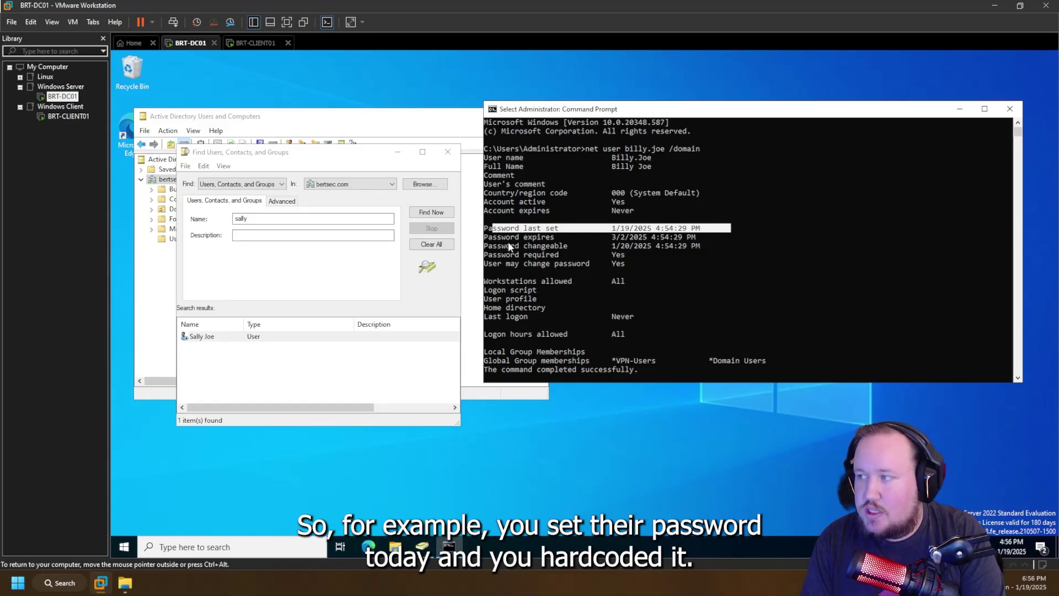
pyautogui.moveTo(494, 246); pyautogui.dragTo(730, 247)
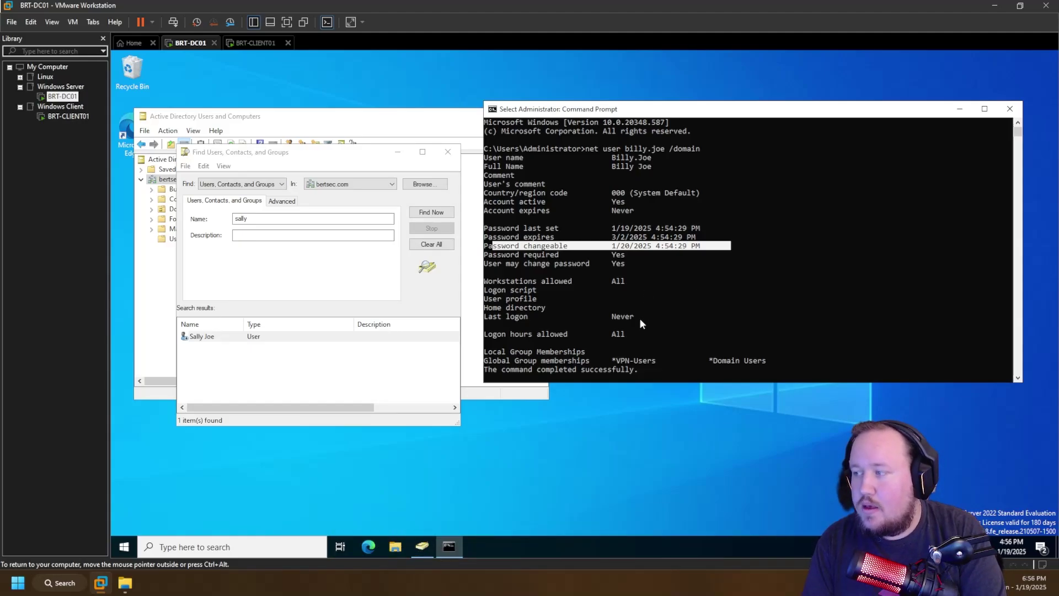
# - Highlight the group memberships lines and recall the previous net user command
pyautogui.scroll(-1, 595, 350)
pyautogui.moveTo(520, 333); pyautogui.dragTo(822, 345)
pyautogui.click(821, 343)
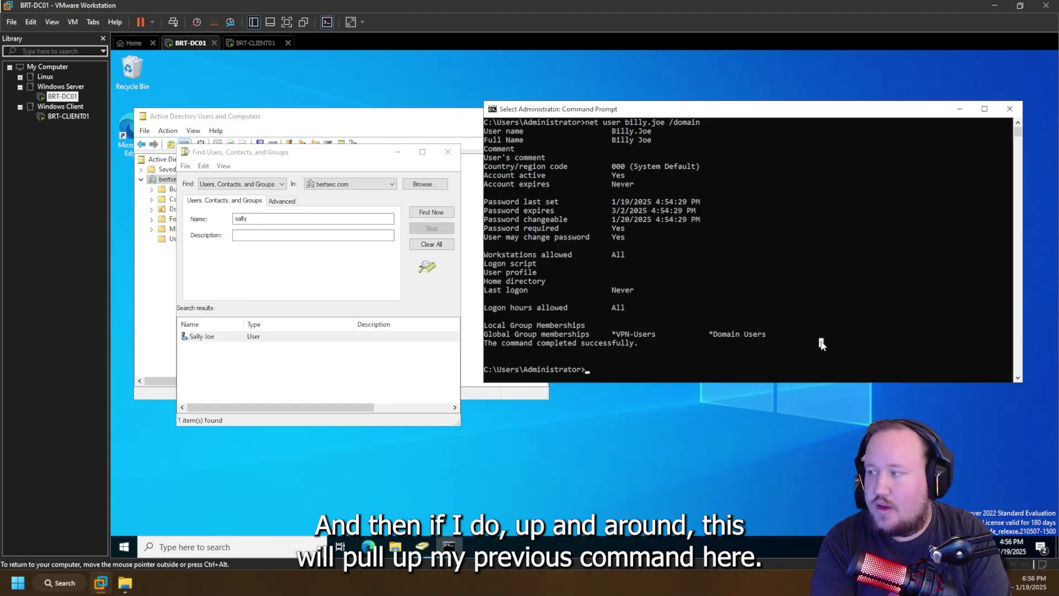
pyautogui.press('Up')
pyautogui.press('Up')
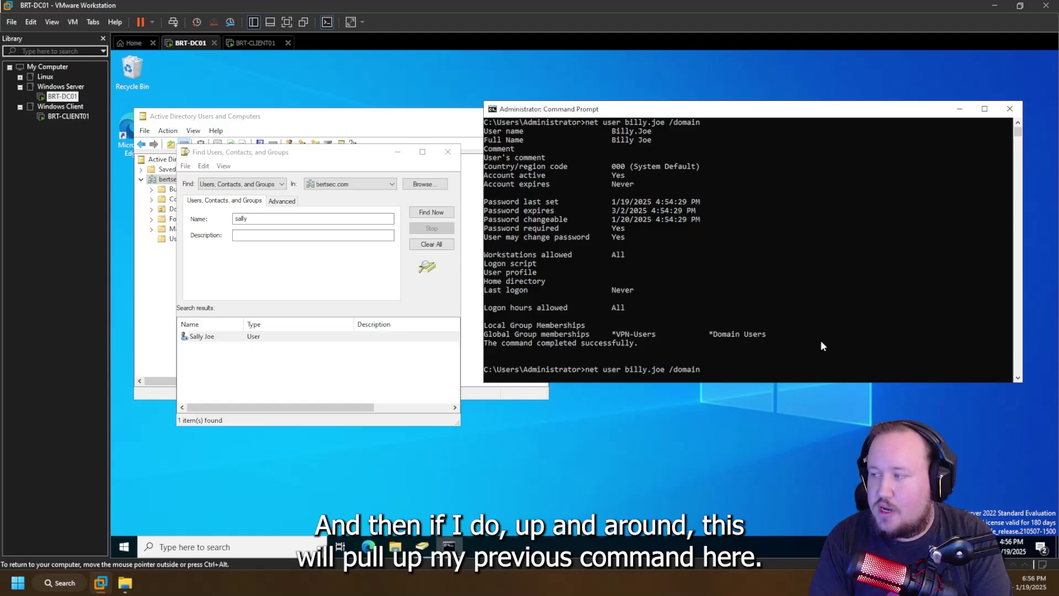
# - Edit the recalled command to look up the second user's account and highlight its group memberships
pyautogui.press('Left')
pyautogui.press('Left')
pyautogui.press('Left')
pyautogui.press('Left')
pyautogui.press('Left')
pyautogui.press('Left')
pyautogui.press('Left')
pyautogui.press('Left')
pyautogui.press('BackSpace')
pyautogui.press('BackSpace')
pyautogui.press('BackSpace')
pyautogui.press('BackSpace')
pyautogui.press('BackSpace')
pyautogui.press('BackSpace')
pyautogui.press('BackSpace')
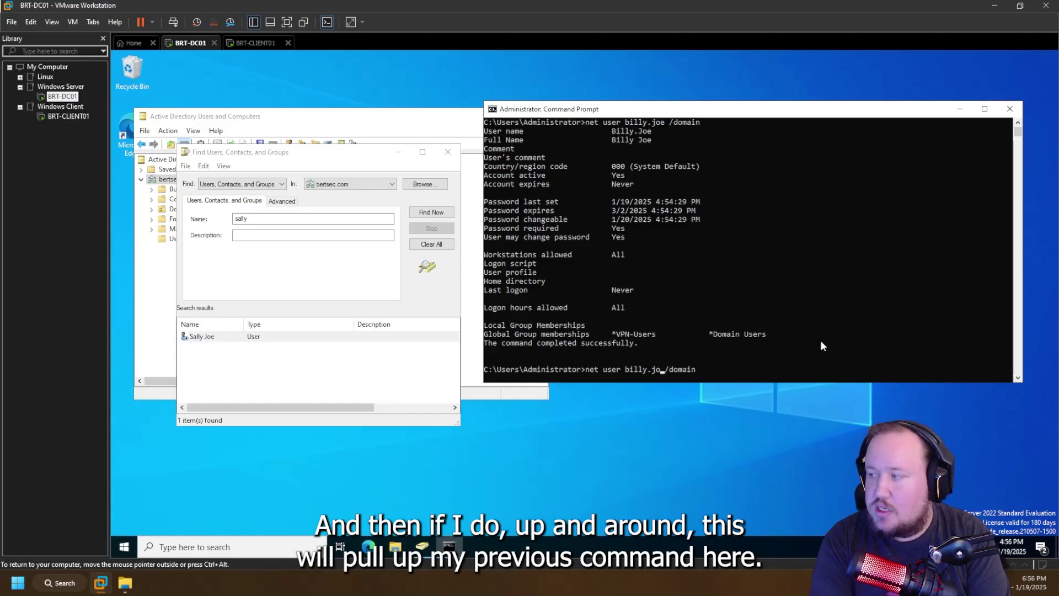
pyautogui.press('BackSpace')
pyautogui.press('BackSpace')
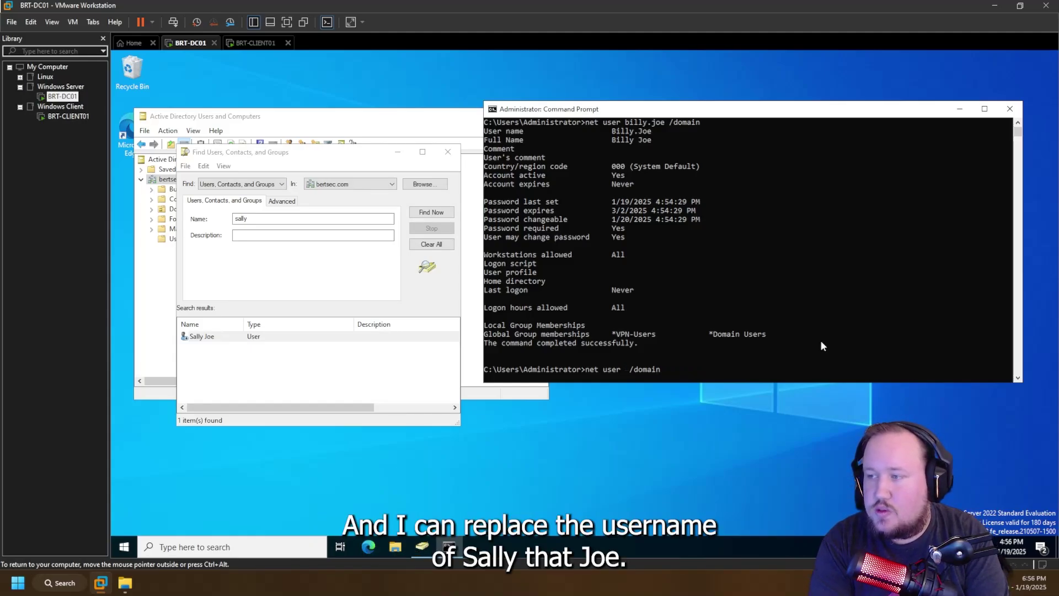
pyautogui.write('ally.jo')
pyautogui.press('BackSpace')
pyautogui.press('BackSpace')
pyautogui.press('BackSpace')
pyautogui.press('BackSpace')
pyautogui.press('BackSpace')
pyautogui.press('BackSpace')
pyautogui.press('BackSpace')
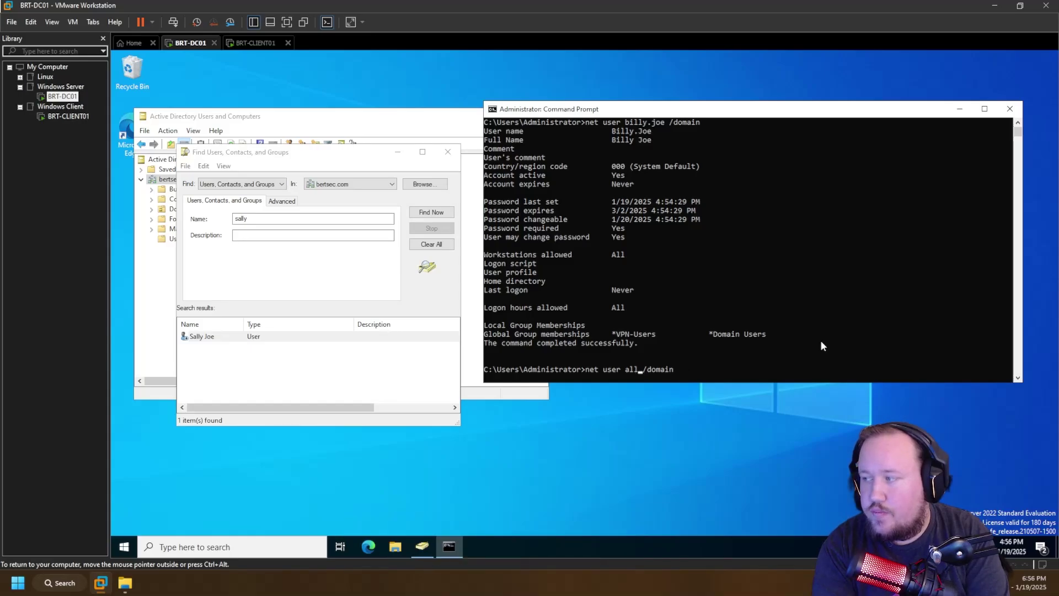
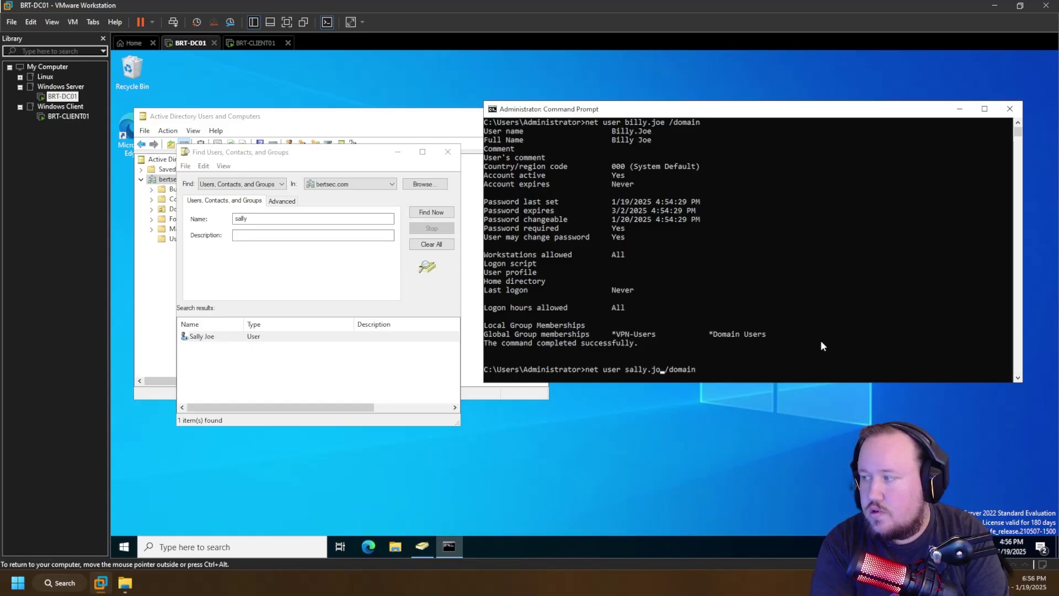
pyautogui.press('Return')
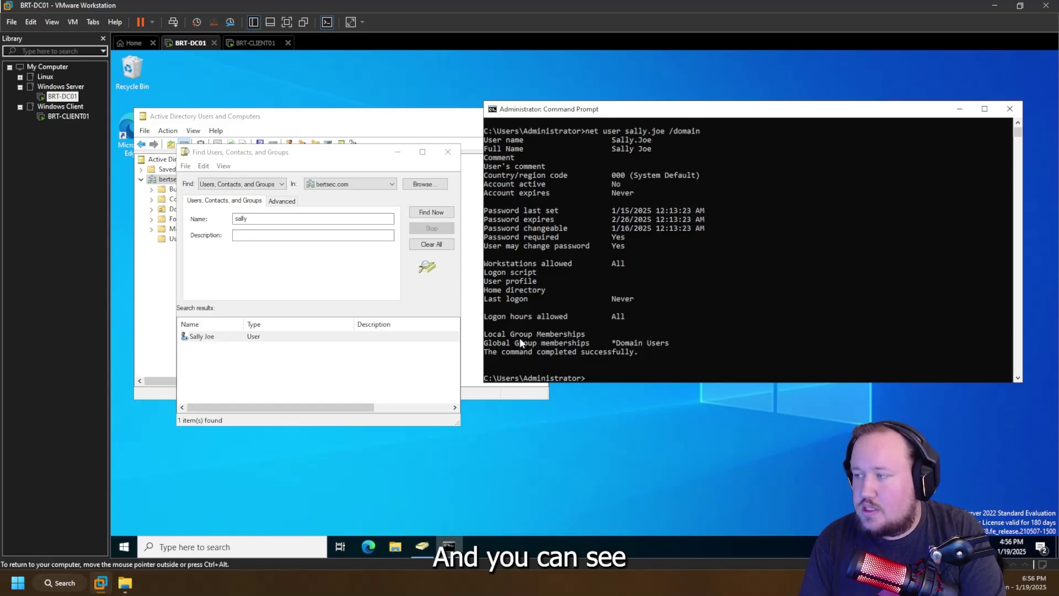
pyautogui.moveTo(518, 343); pyautogui.dragTo(787, 356)
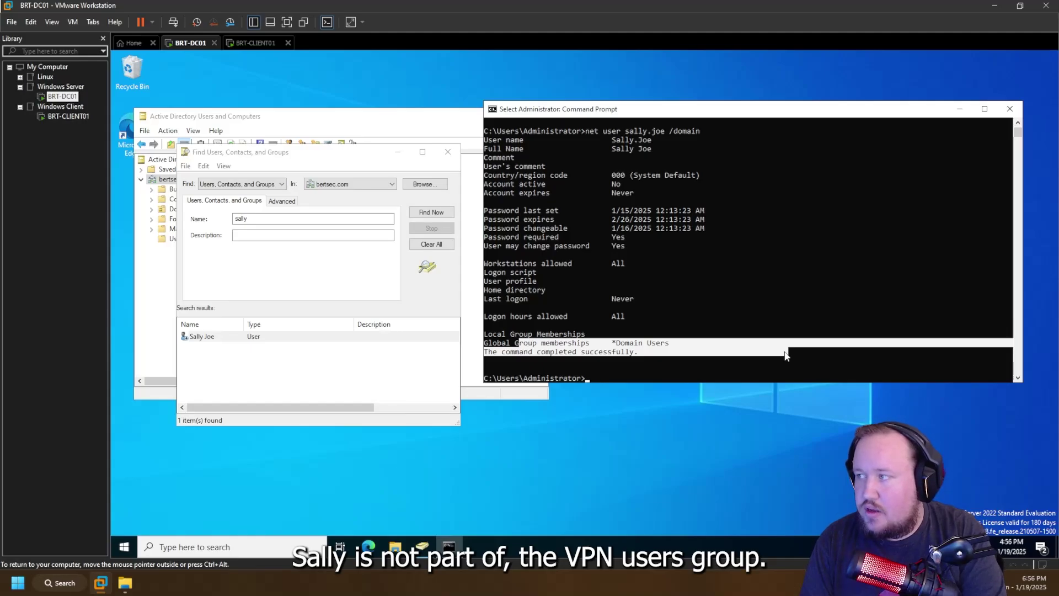
# - Attempt to enable the user's account and dismiss the password requirements error
pyautogui.click(200, 336)
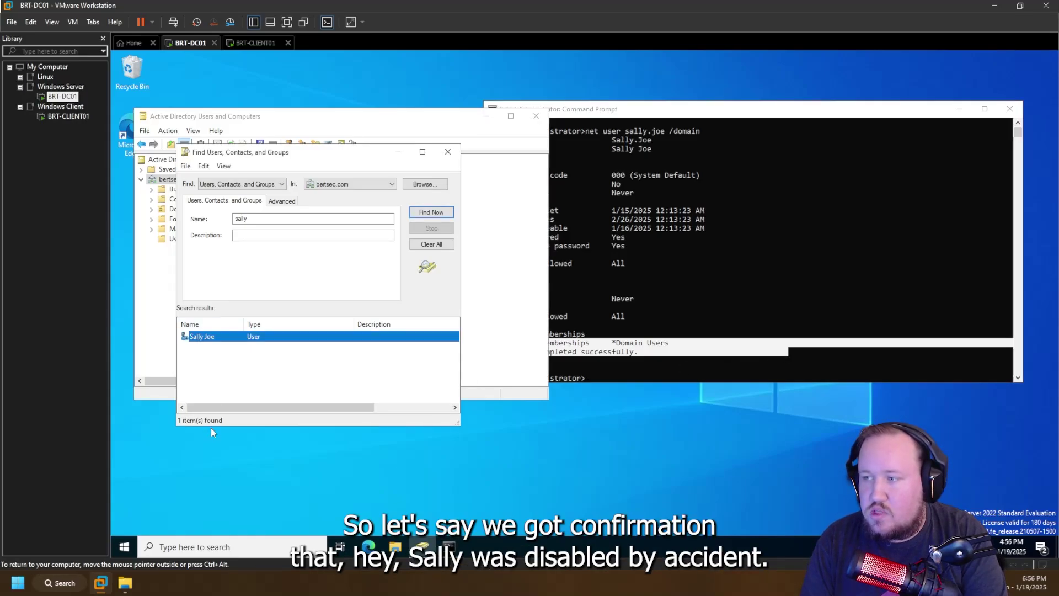
pyautogui.rightClick(215, 338)
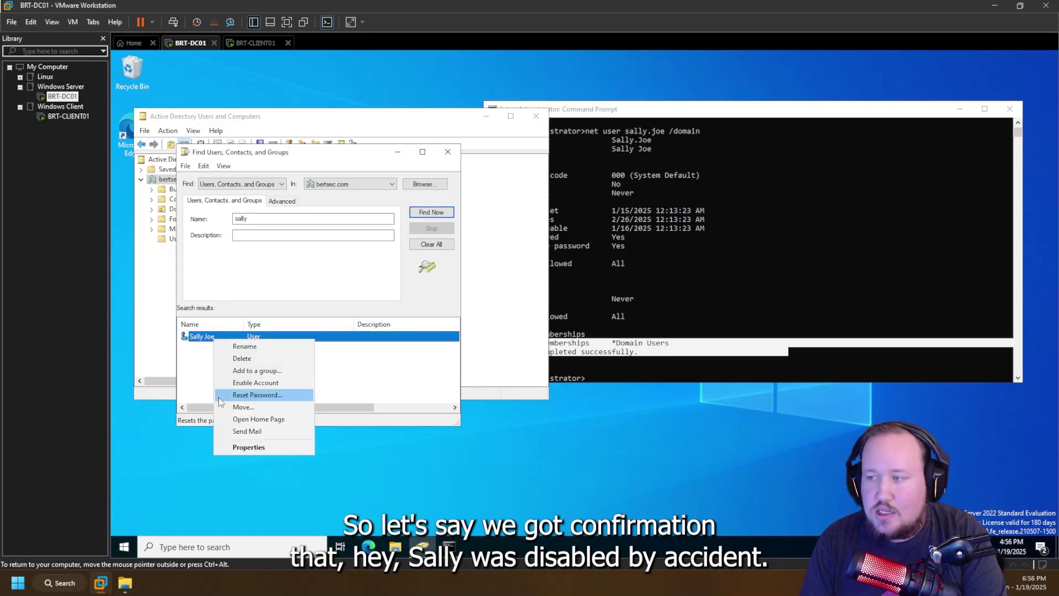
pyautogui.click(248, 380)
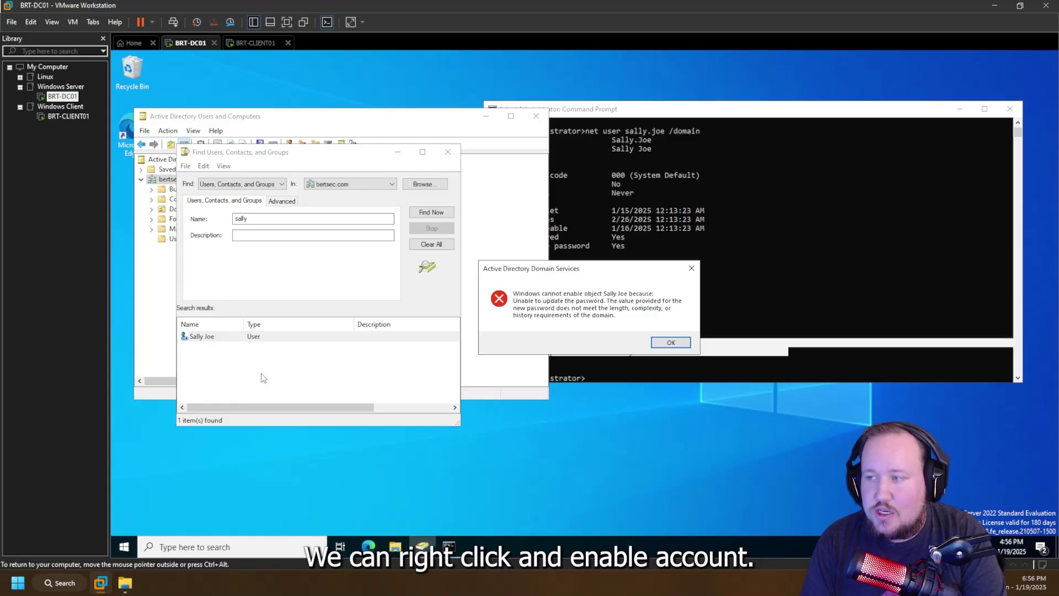
pyautogui.click(671, 343)
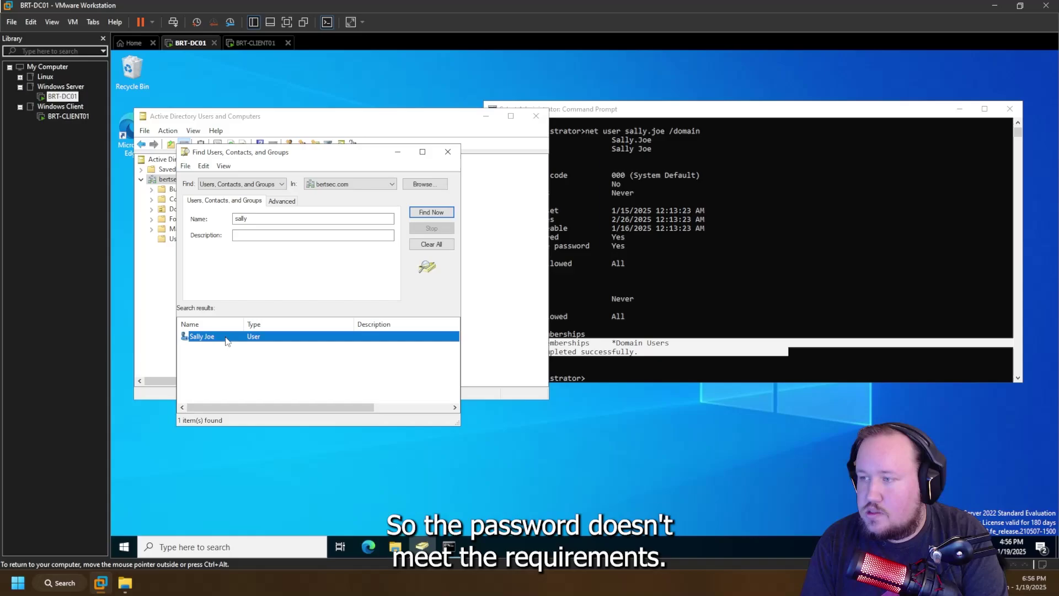
# - Reset the user's password, entering and confirming a compliant new password
pyautogui.rightClick(197, 342)
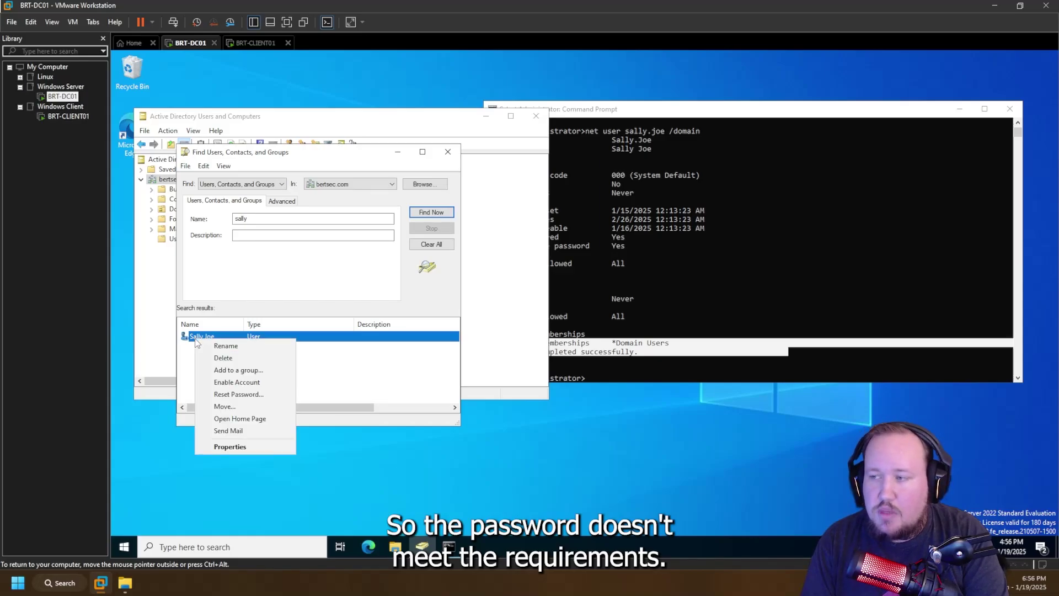
pyautogui.click(237, 390)
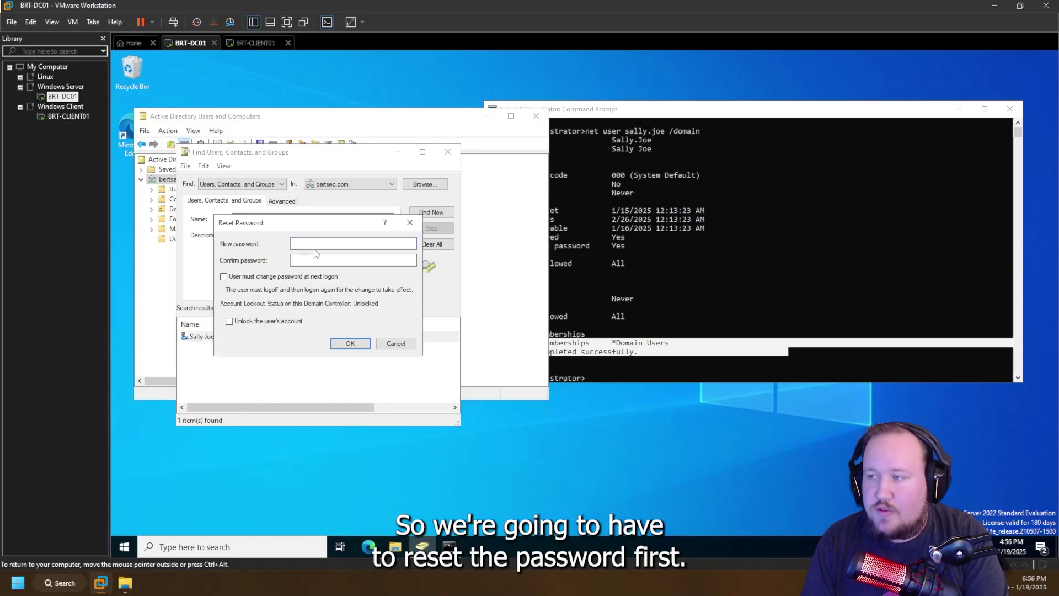
pyautogui.write('••••••••')
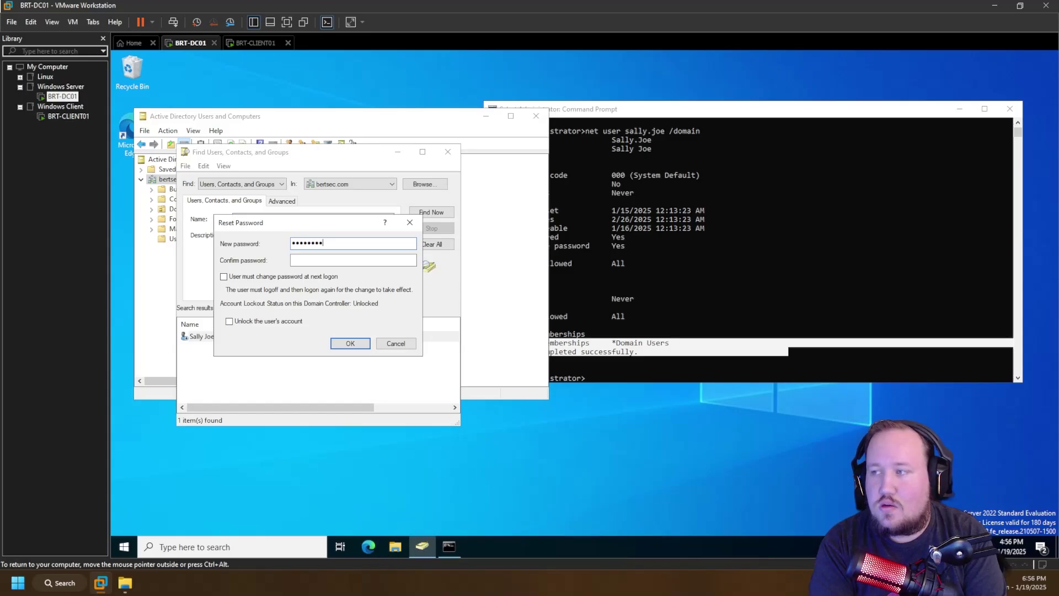
pyautogui.write('•')
pyautogui.press('Tab')
pyautogui.write('••••••••')
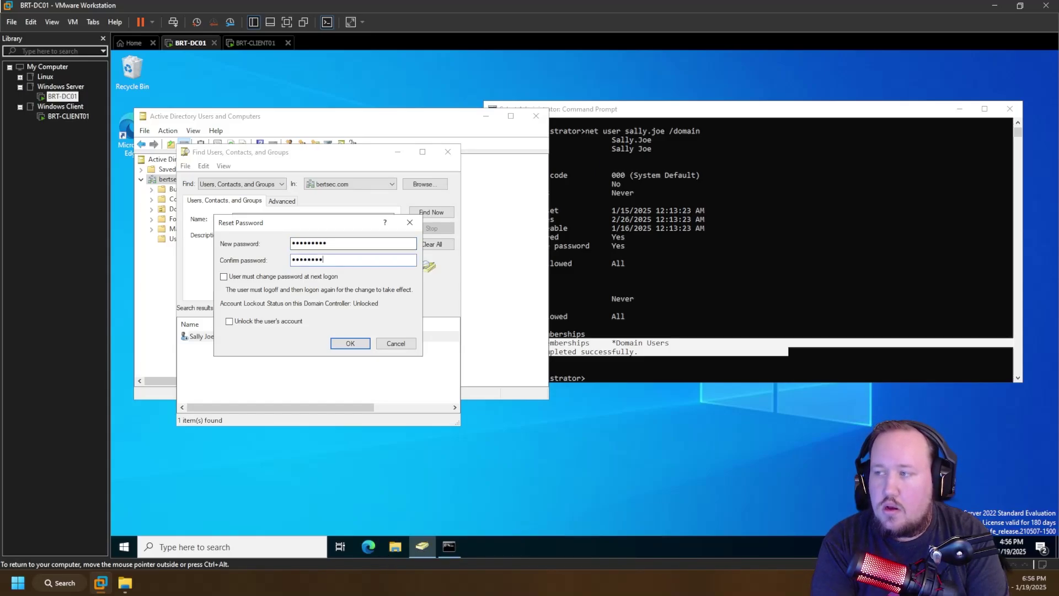
pyautogui.write('•')
pyautogui.press('Return')
pyautogui.press('Return')
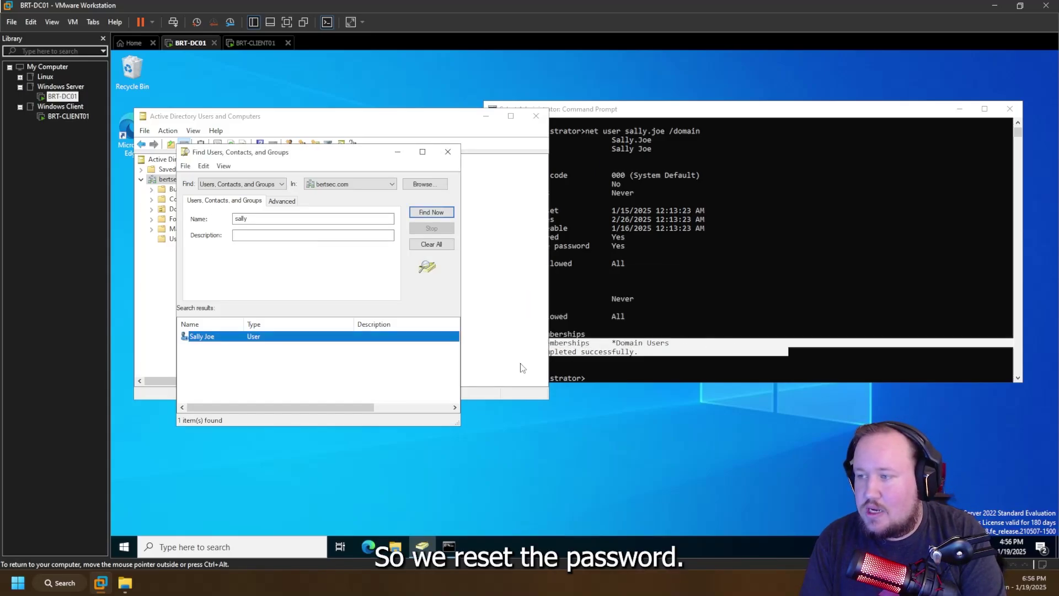
# - Enable the account, dismiss the confirmation, and refresh the search results
pyautogui.rightClick(219, 337)
pyautogui.click(274, 379)
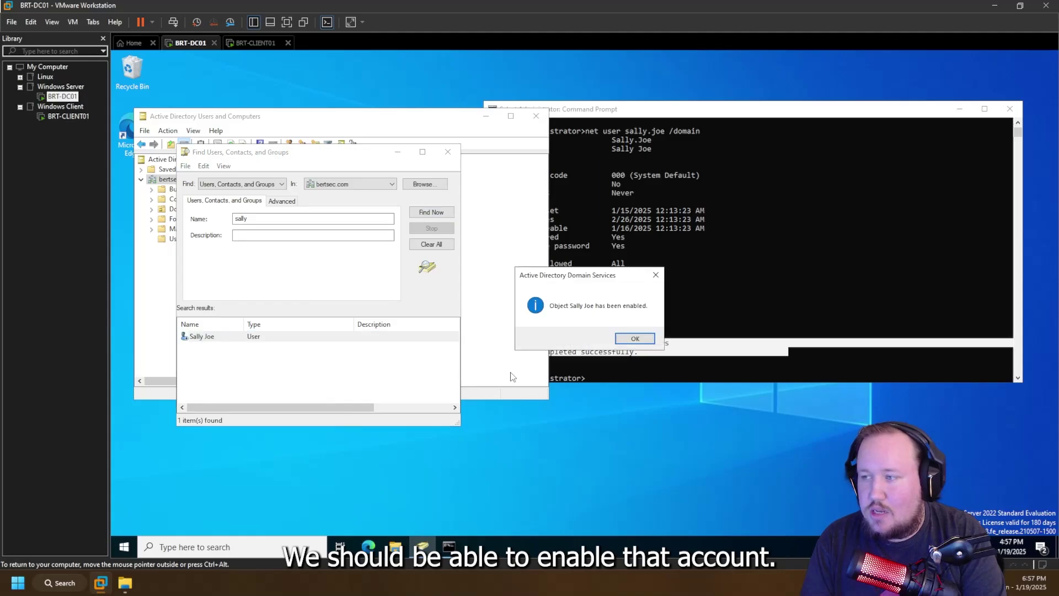
pyautogui.click(619, 340)
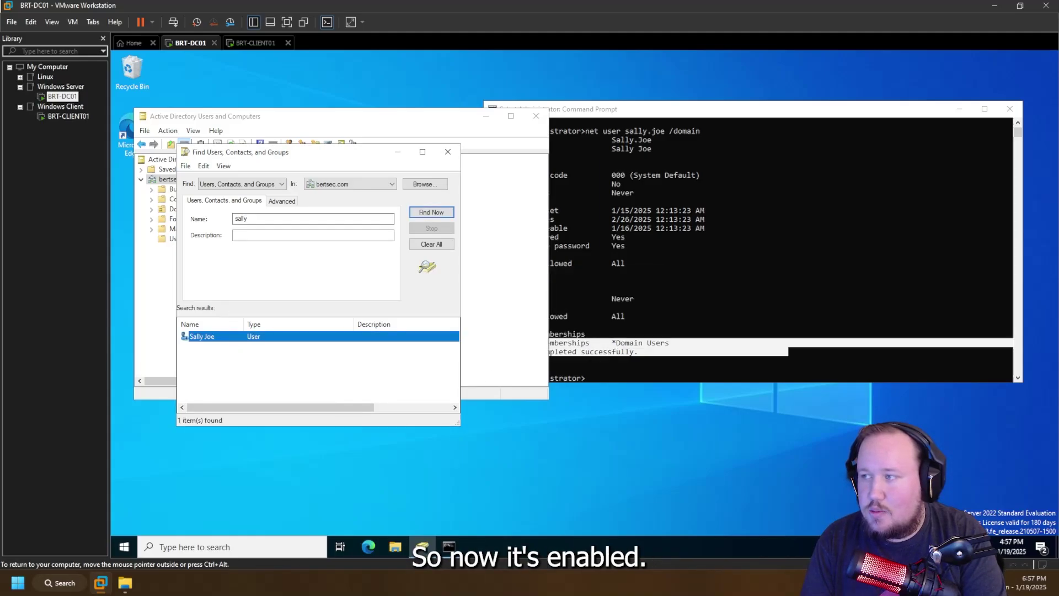
pyautogui.click(427, 215)
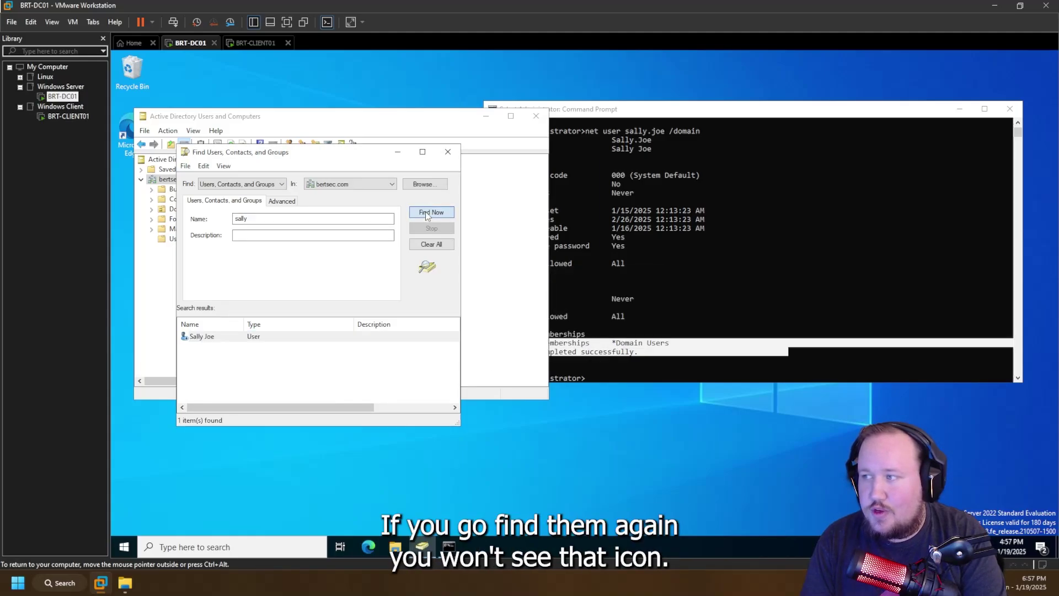
# - Add the user to the VPN-Users group on the Member Of tab and save the properties
pyautogui.doubleClick(208, 339)
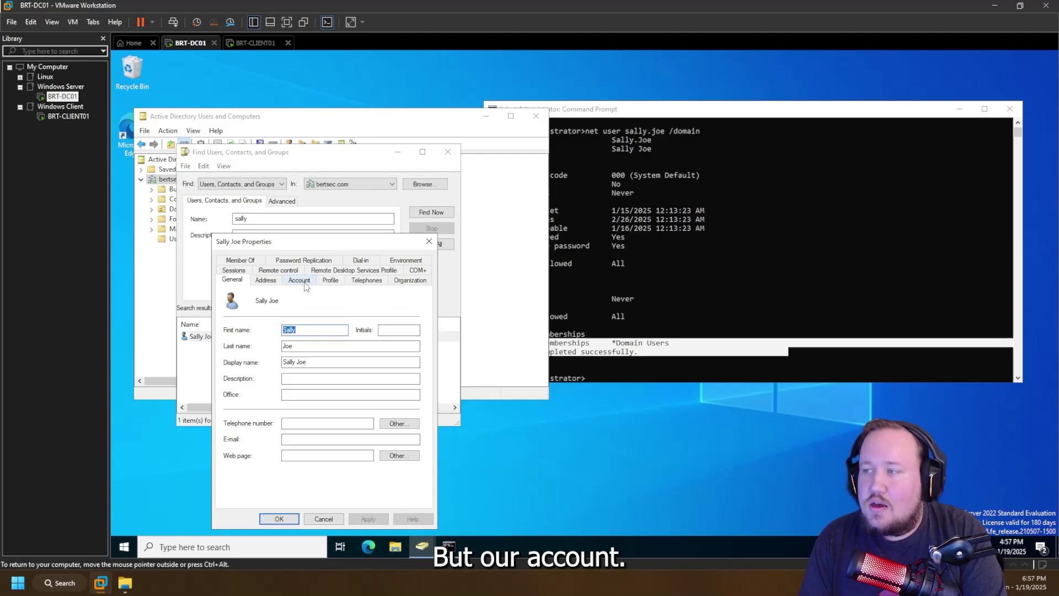
pyautogui.click(249, 256)
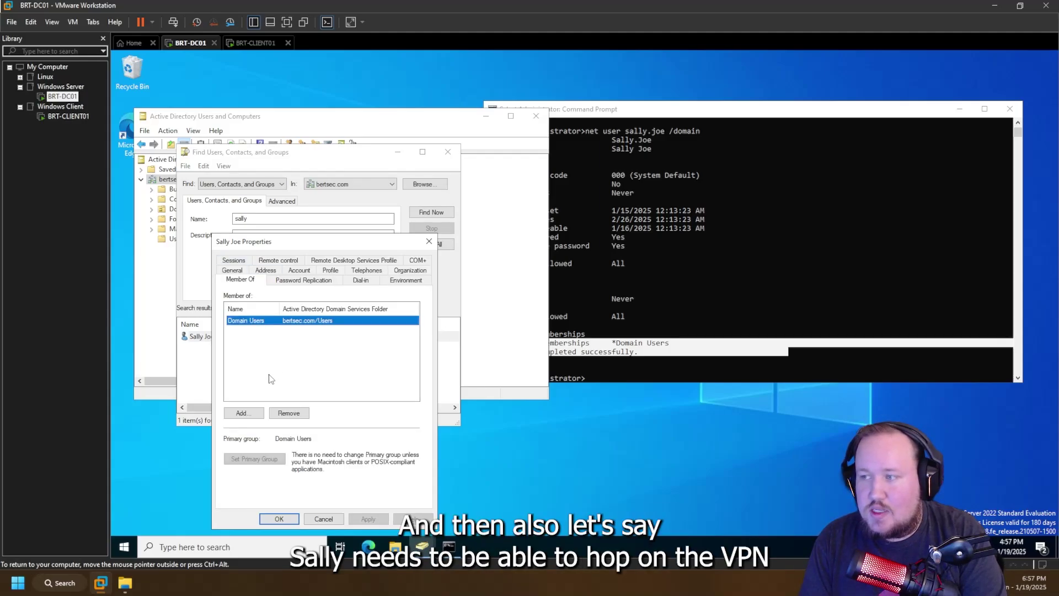
pyautogui.click(241, 414)
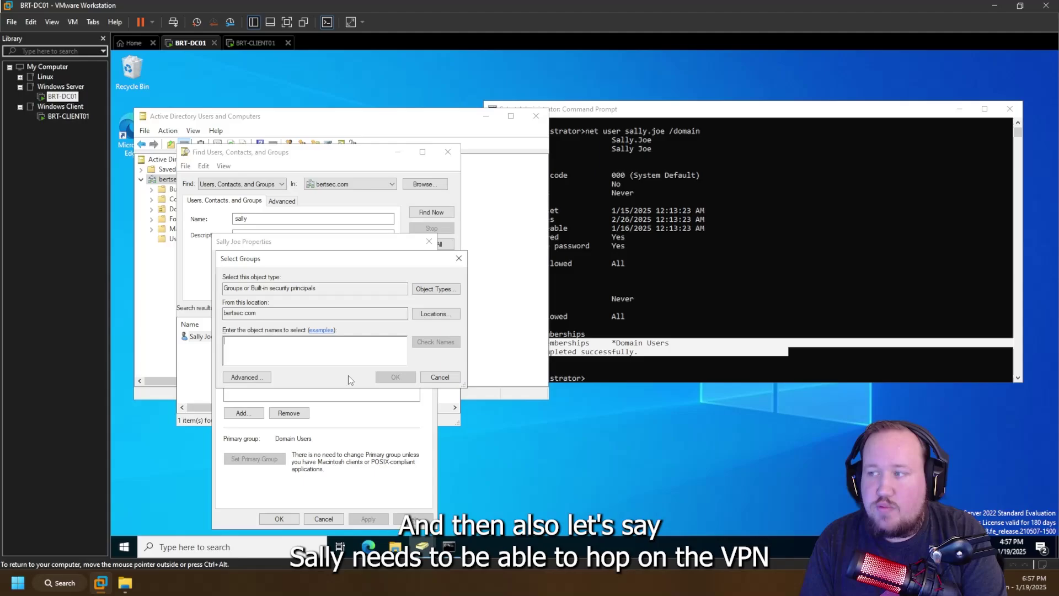
pyautogui.click(458, 258)
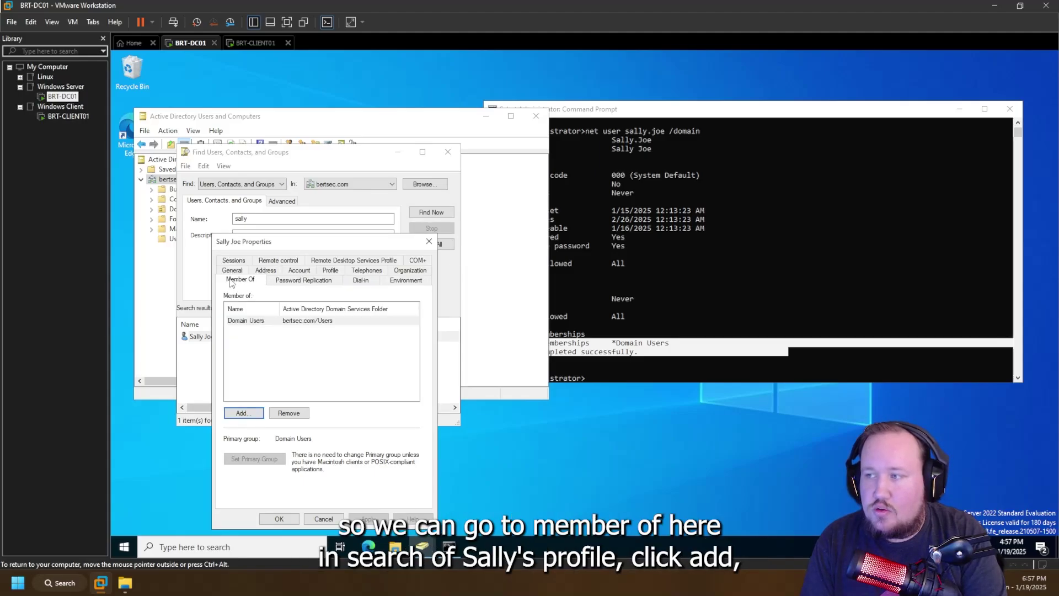
pyautogui.click(243, 414)
pyautogui.write('VPN')
pyautogui.press('Return')
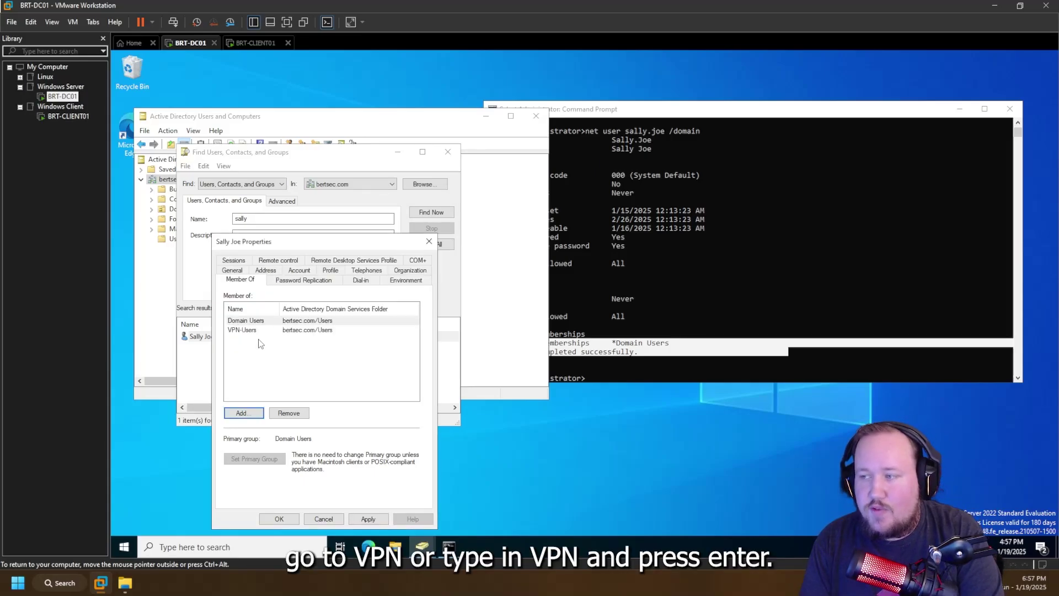
pyautogui.click(247, 331)
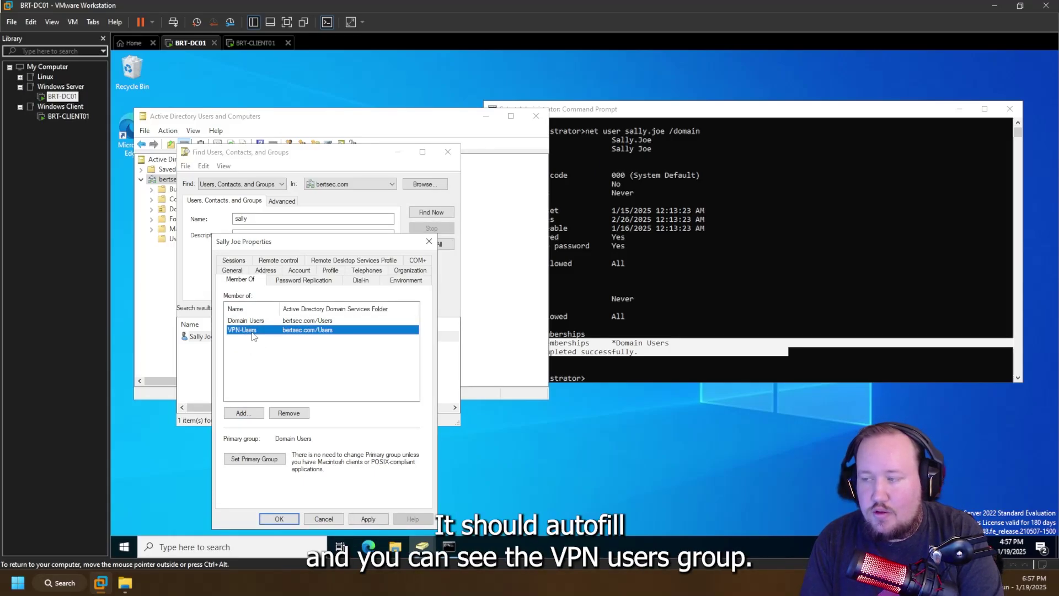
pyautogui.click(368, 518)
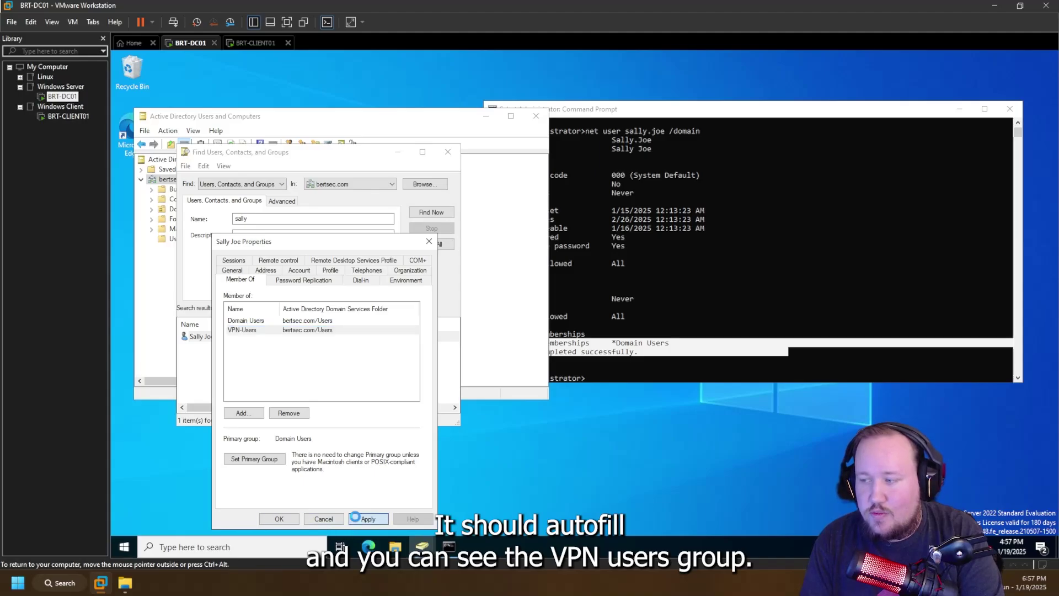
pyautogui.click(281, 518)
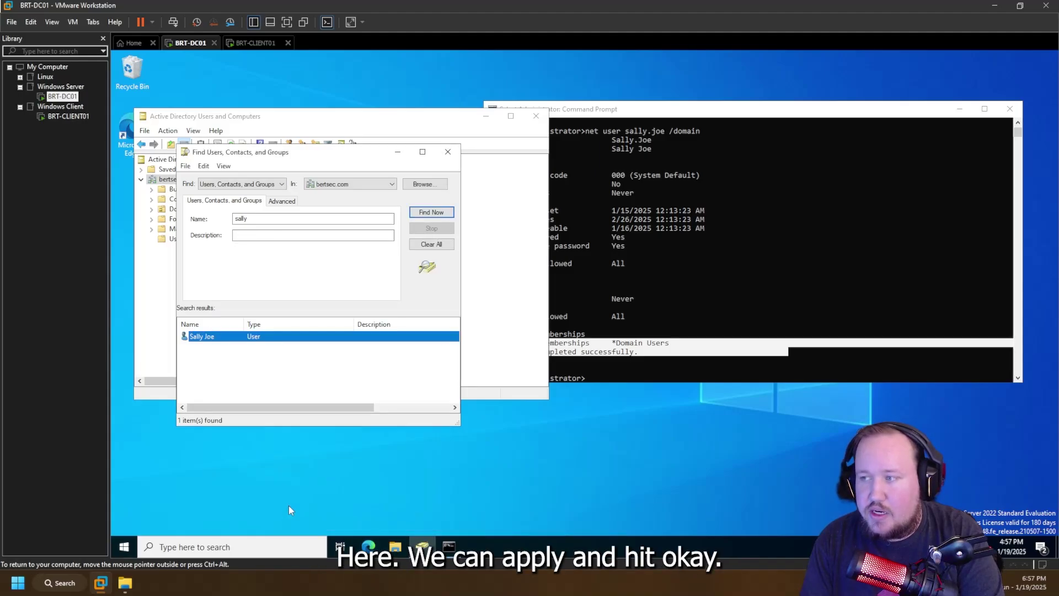
pyautogui.click(771, 284)
# - Rerun the previous net user /domain lookup in Command Prompt
pyautogui.press('Escape')
pyautogui.press('Up')
pyautogui.press('Return')
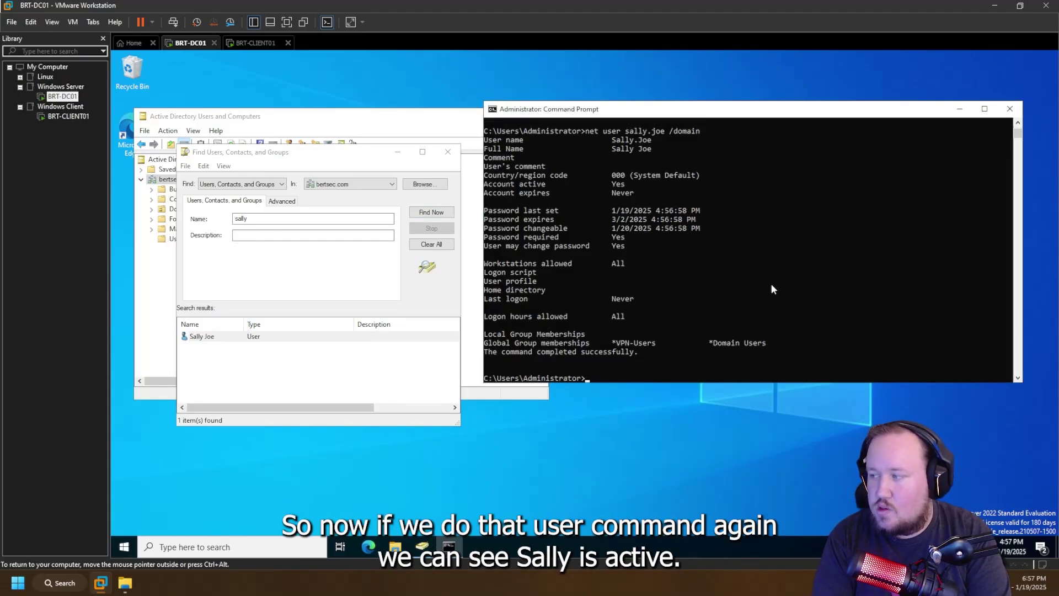
# - Highlight the Account active Yes, new password date and VPN-Users membership rows in the output
pyautogui.moveTo(512, 185); pyautogui.dragTo(687, 185)
pyautogui.moveTo(519, 212); pyautogui.dragTo(774, 238)
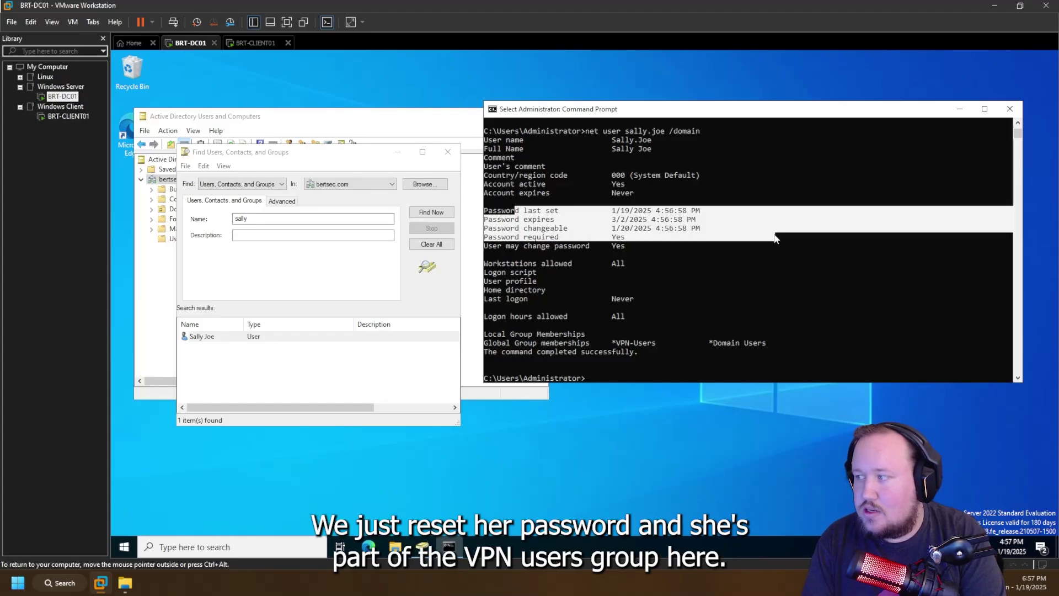
pyautogui.moveTo(516, 343); pyautogui.dragTo(719, 345)
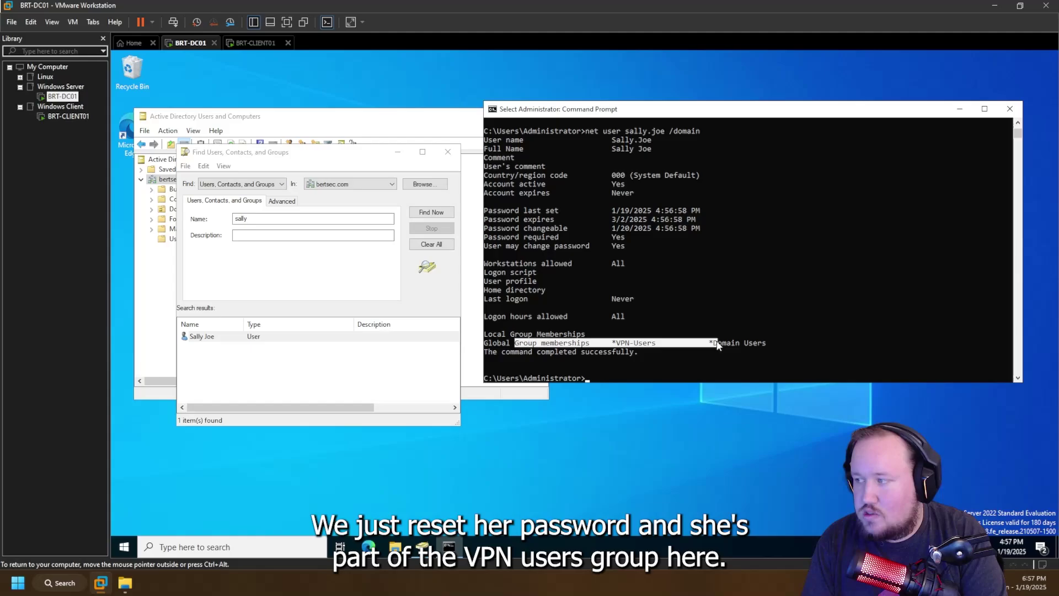
pyautogui.click(717, 344)
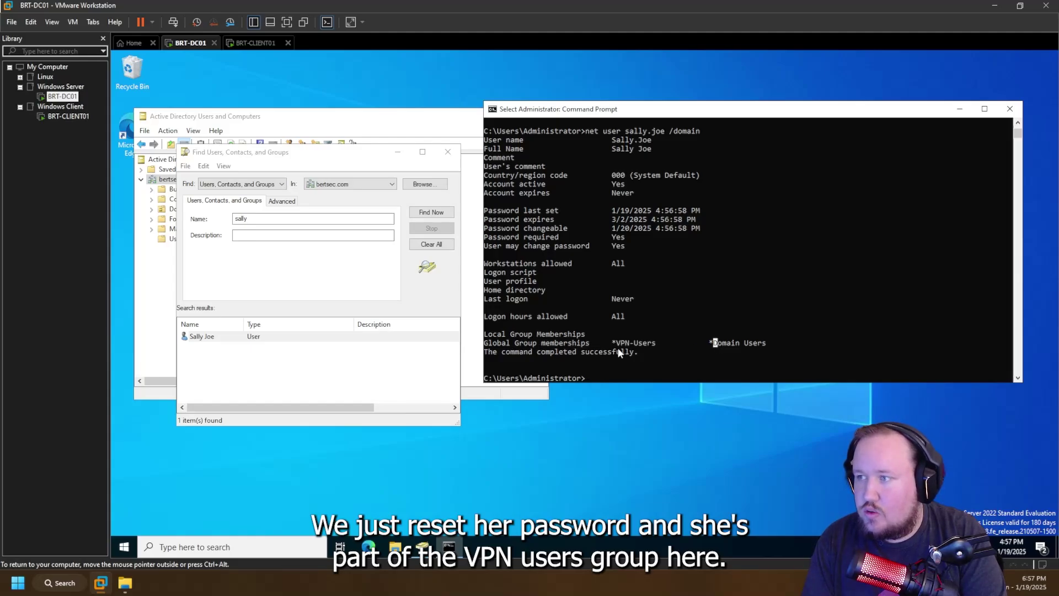
pyautogui.click(340, 288)
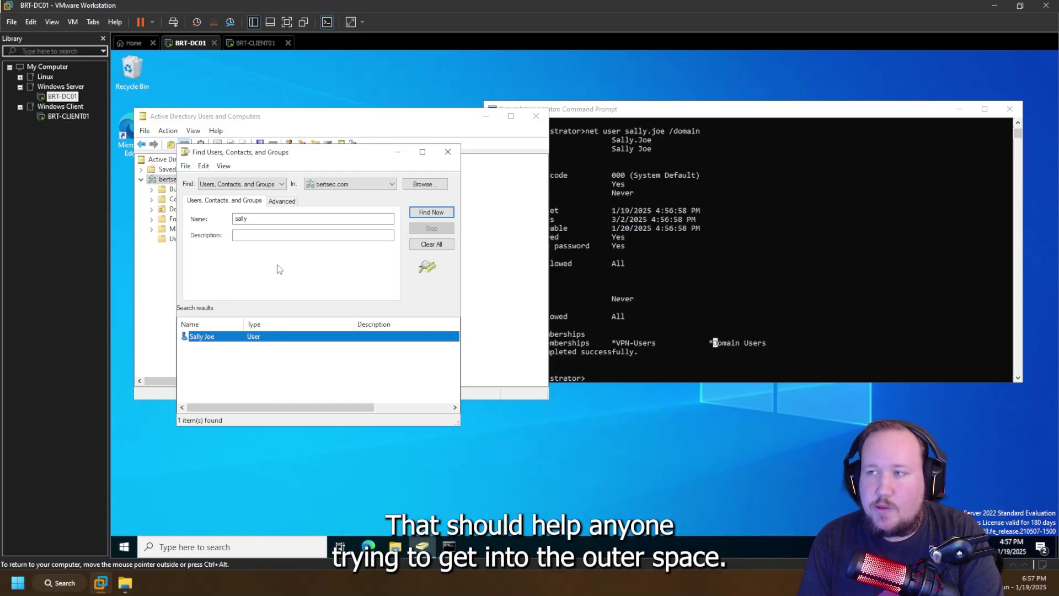
# - Close the Find Users, Contacts, and Groups dialog and list the bertsec.com Users container contents
pyautogui.click(447, 152)
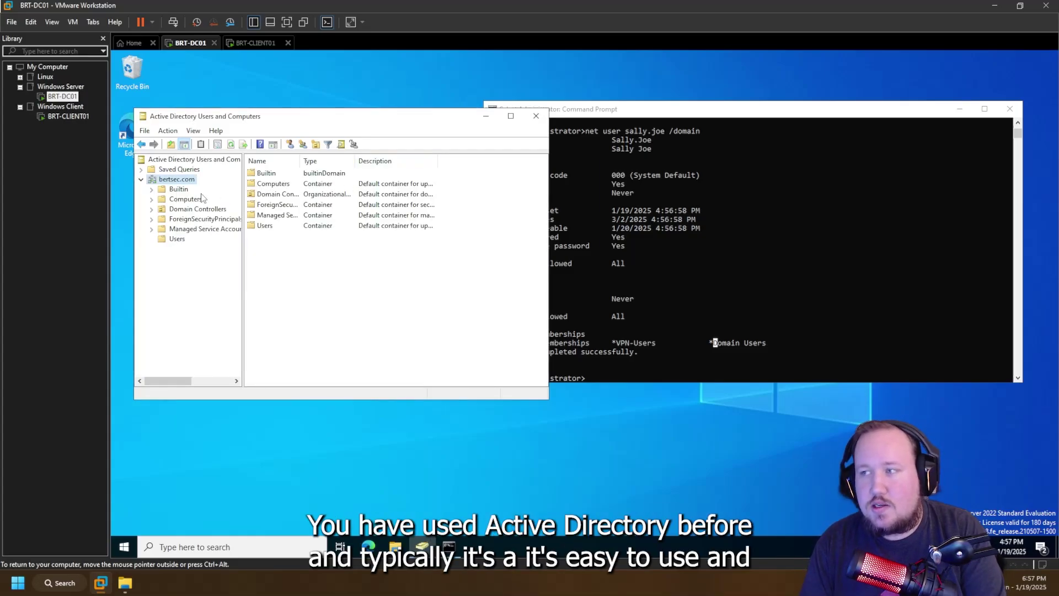
pyautogui.click(176, 238)
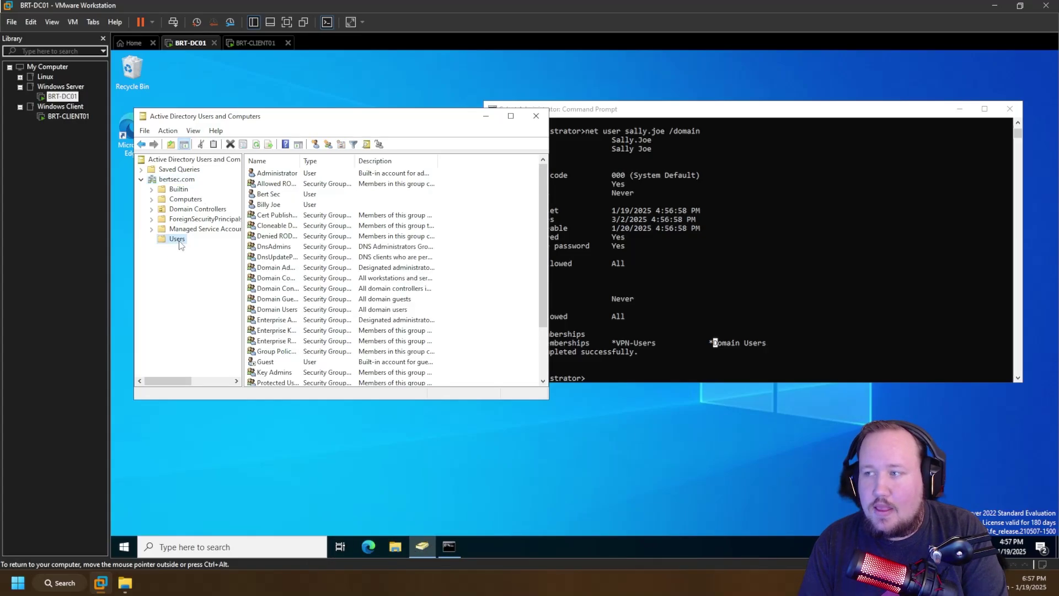
pyautogui.scroll(-1, 319, 277)
pyautogui.scroll(-1, 319, 277)
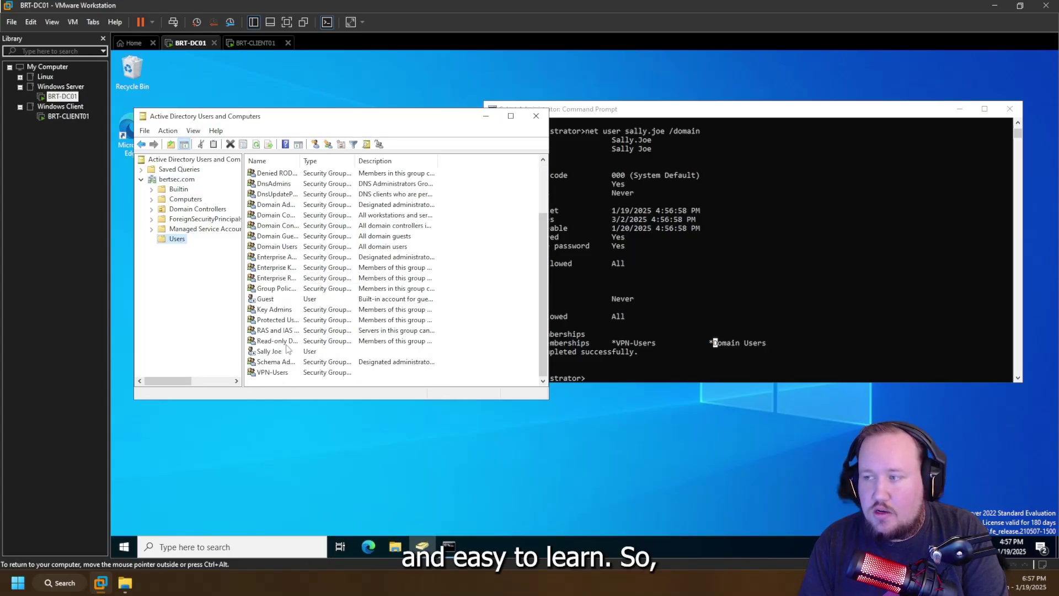
pyautogui.scroll(2, 286, 351)
pyautogui.hotkey('ctrl', 'alt')
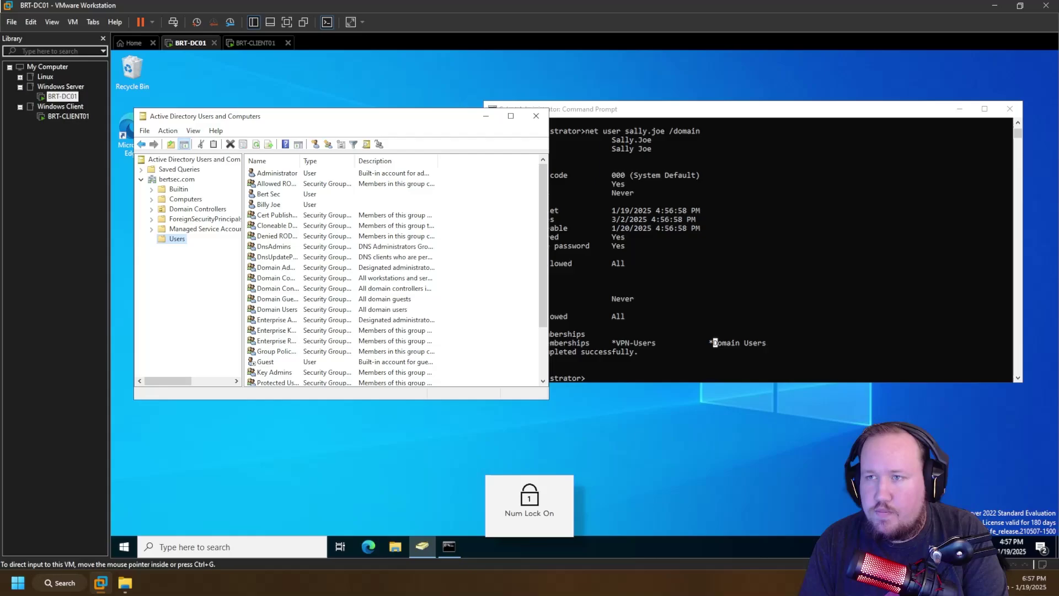